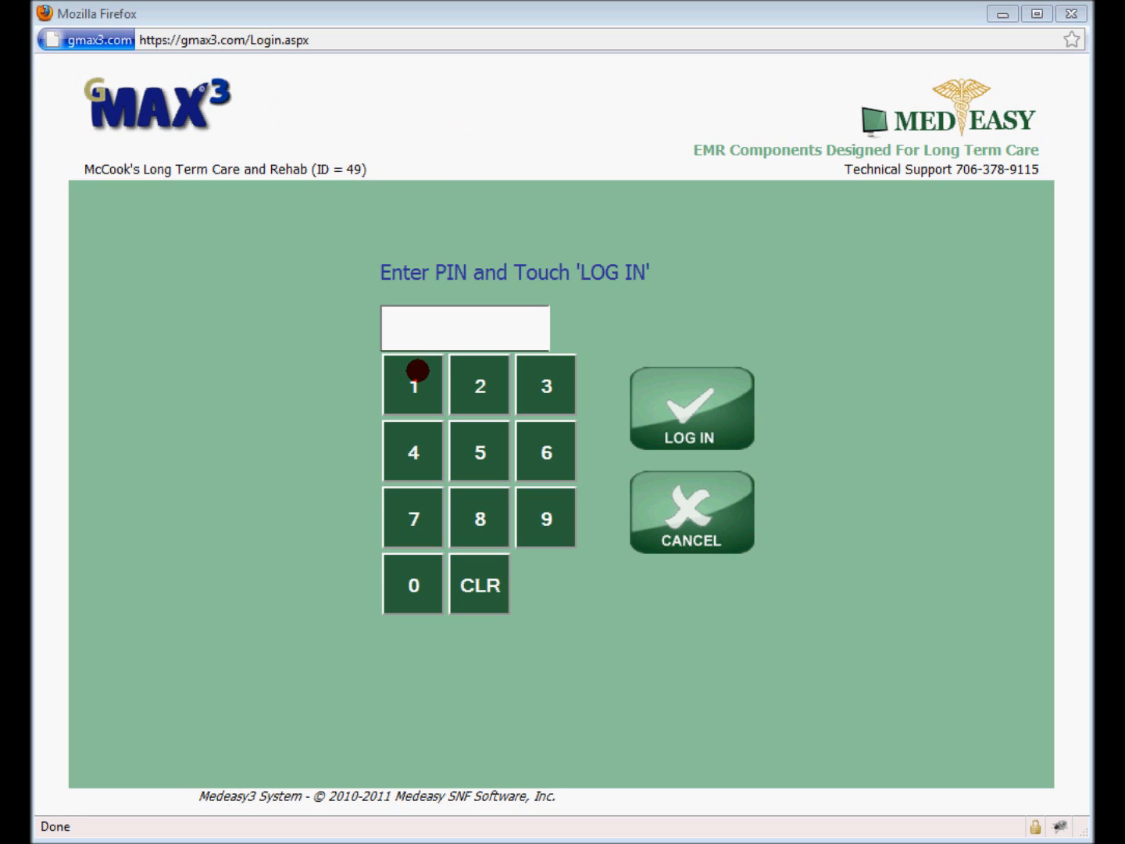
Log in with the user's PIN
left_click(461, 519)
left_click(472, 518)
left_click(474, 518)
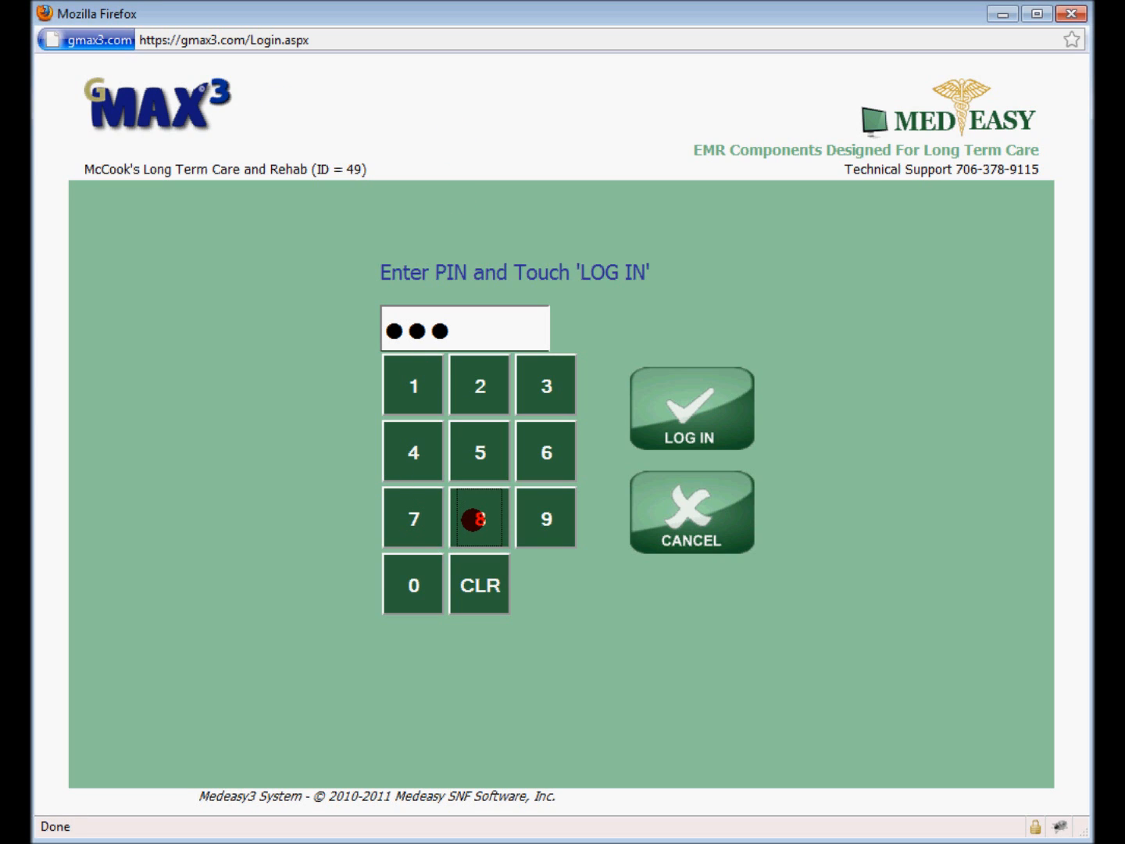
left_click(473, 518)
left_click(686, 415)
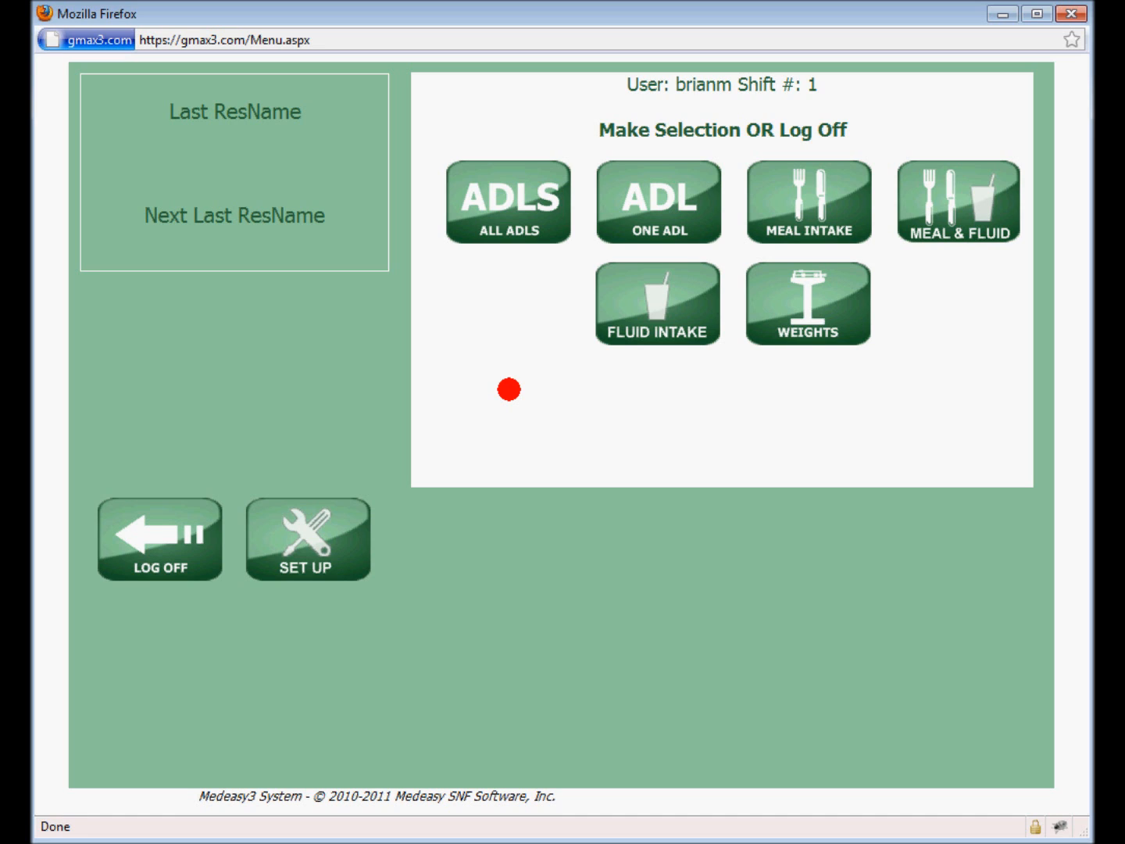
Open the All ADLs entry for the second-to-last resident, with the list limited to residents with required entries
left_click(510, 196)
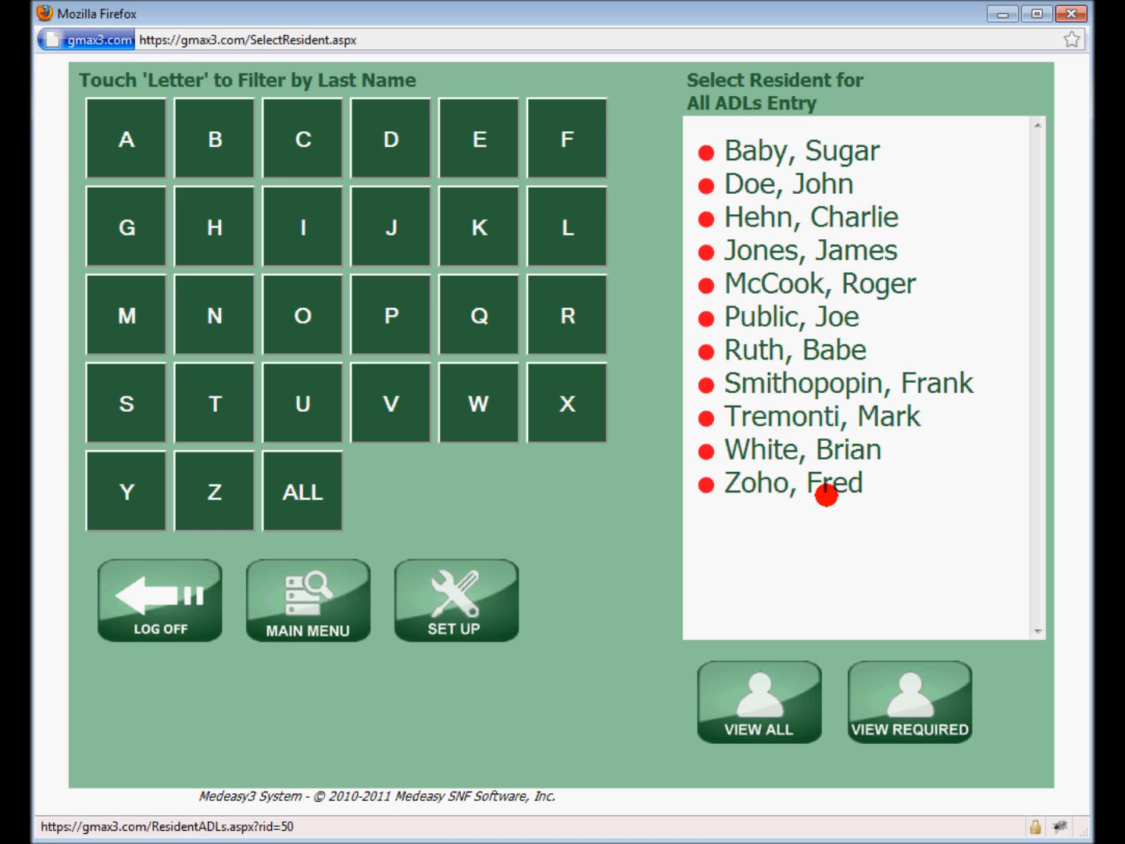
left_click(747, 695)
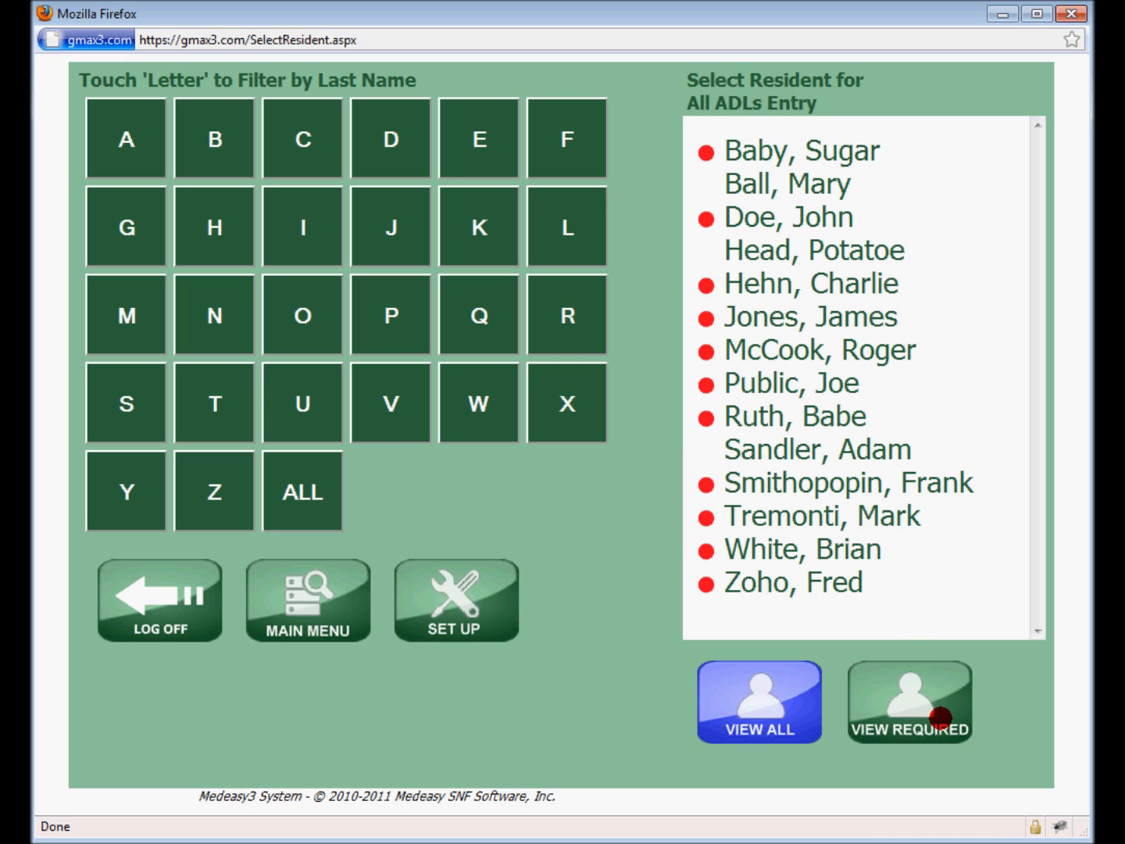
left_click(940, 716)
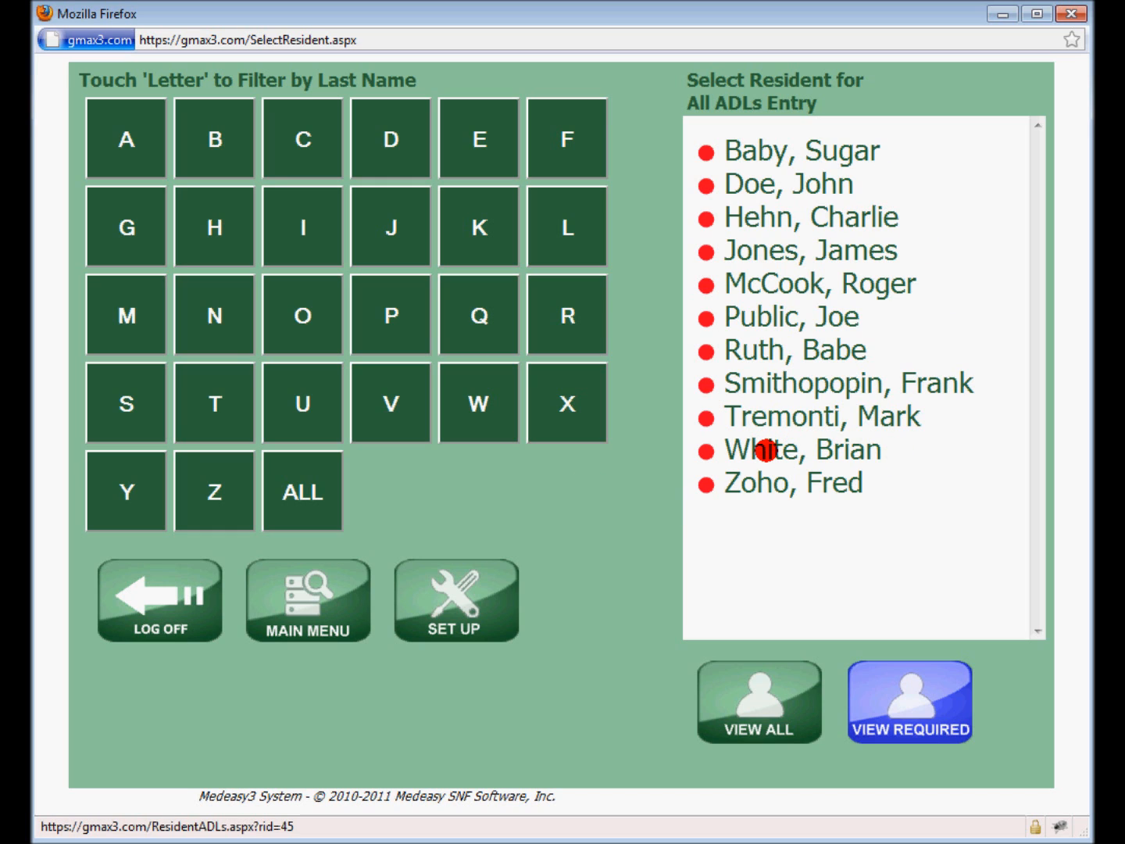
left_click(765, 450)
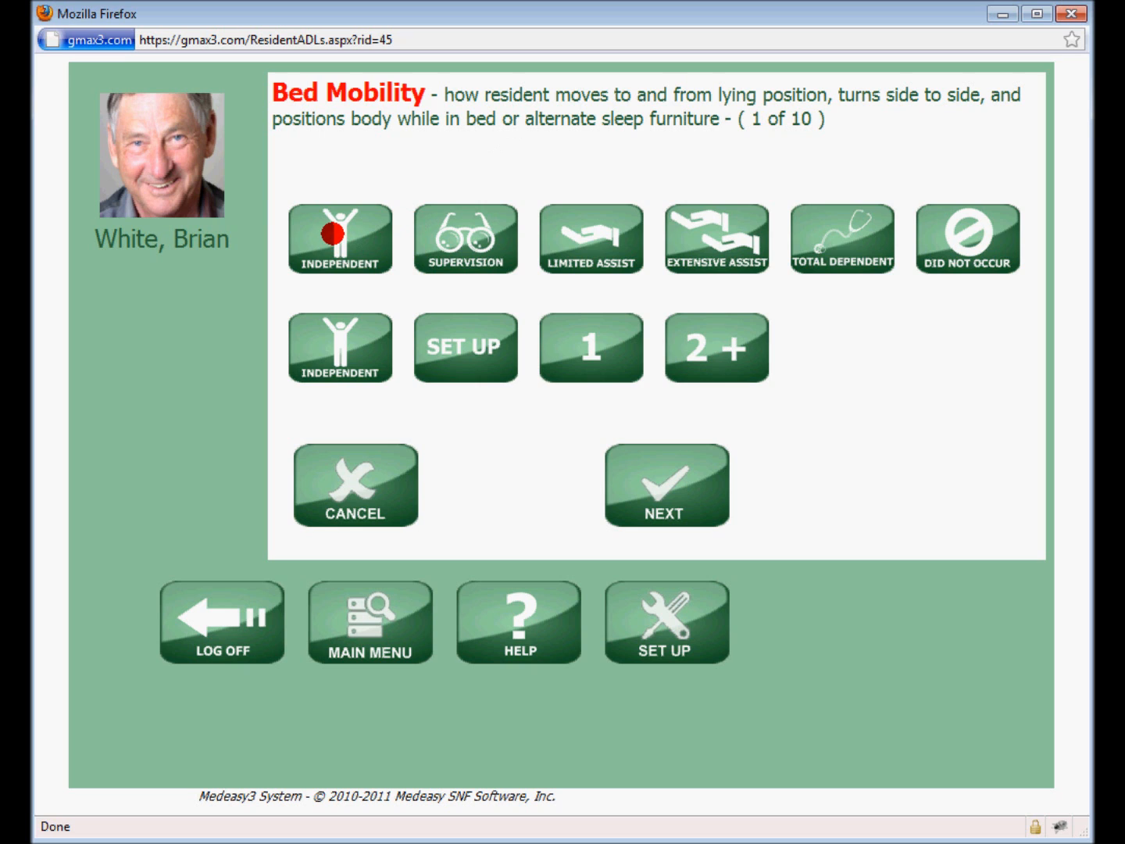
Record Bed Mobility as Independent with Independent support, and Transfer as Supervision with Set Up support
left_click(332, 233)
left_click(325, 362)
left_click(663, 469)
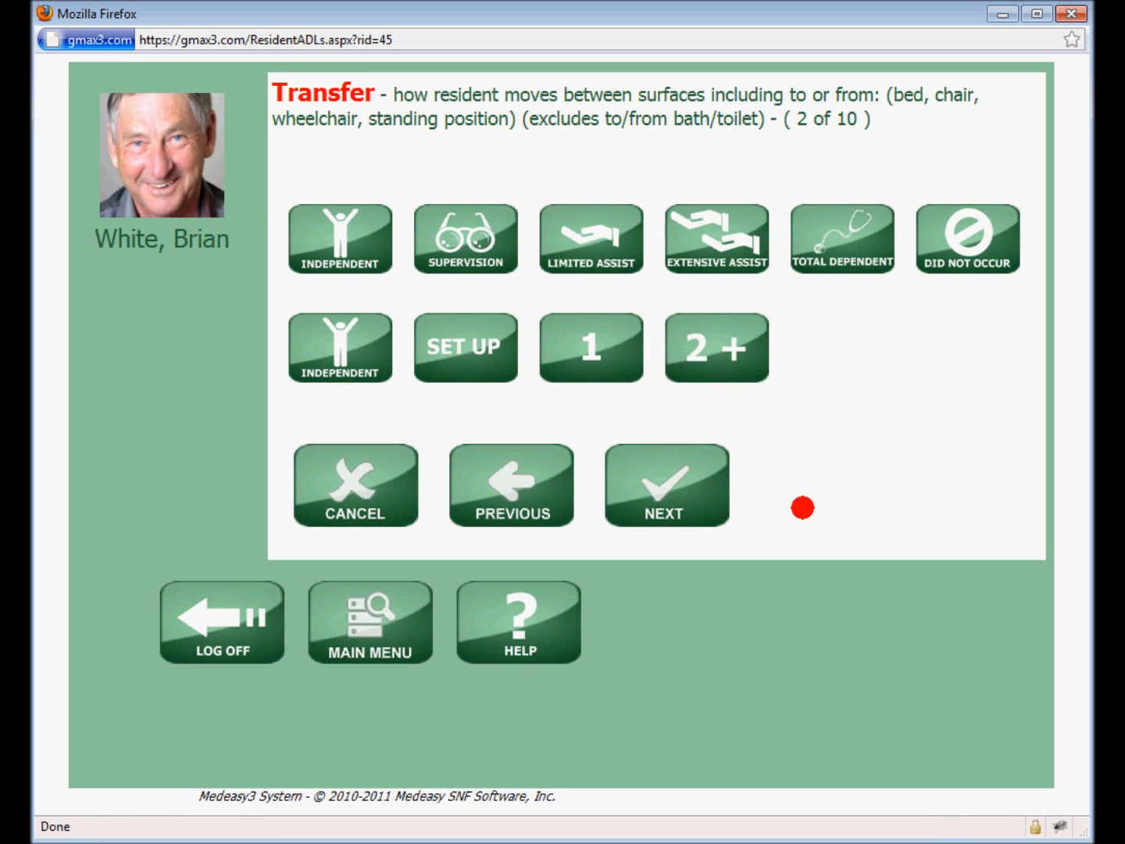
left_click(467, 232)
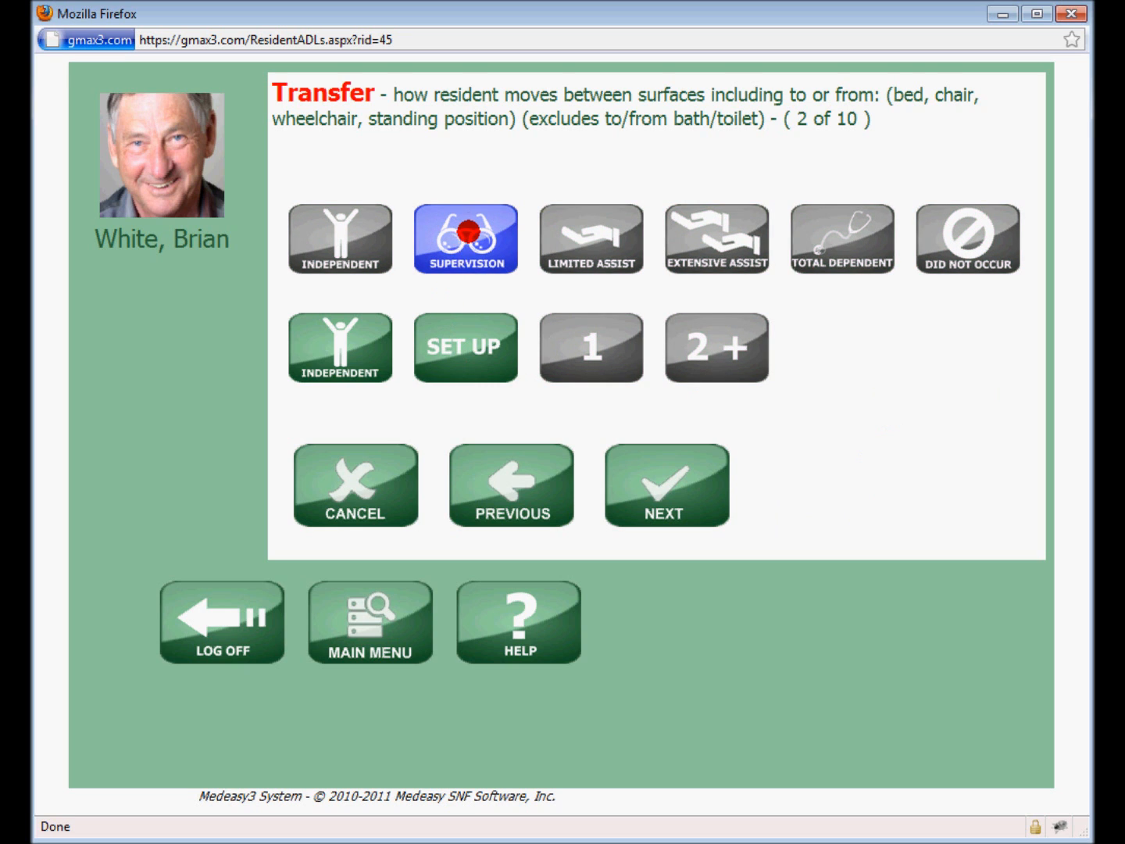
left_click(467, 351)
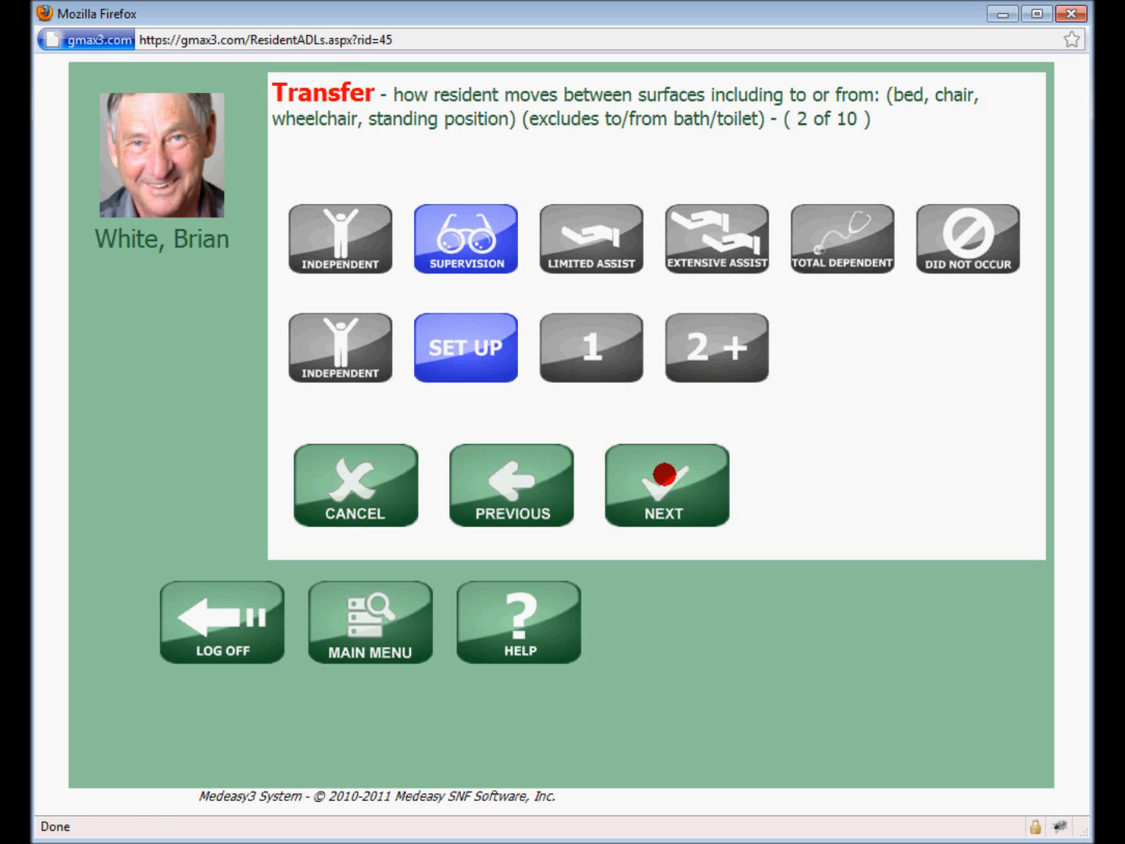
left_click(665, 473)
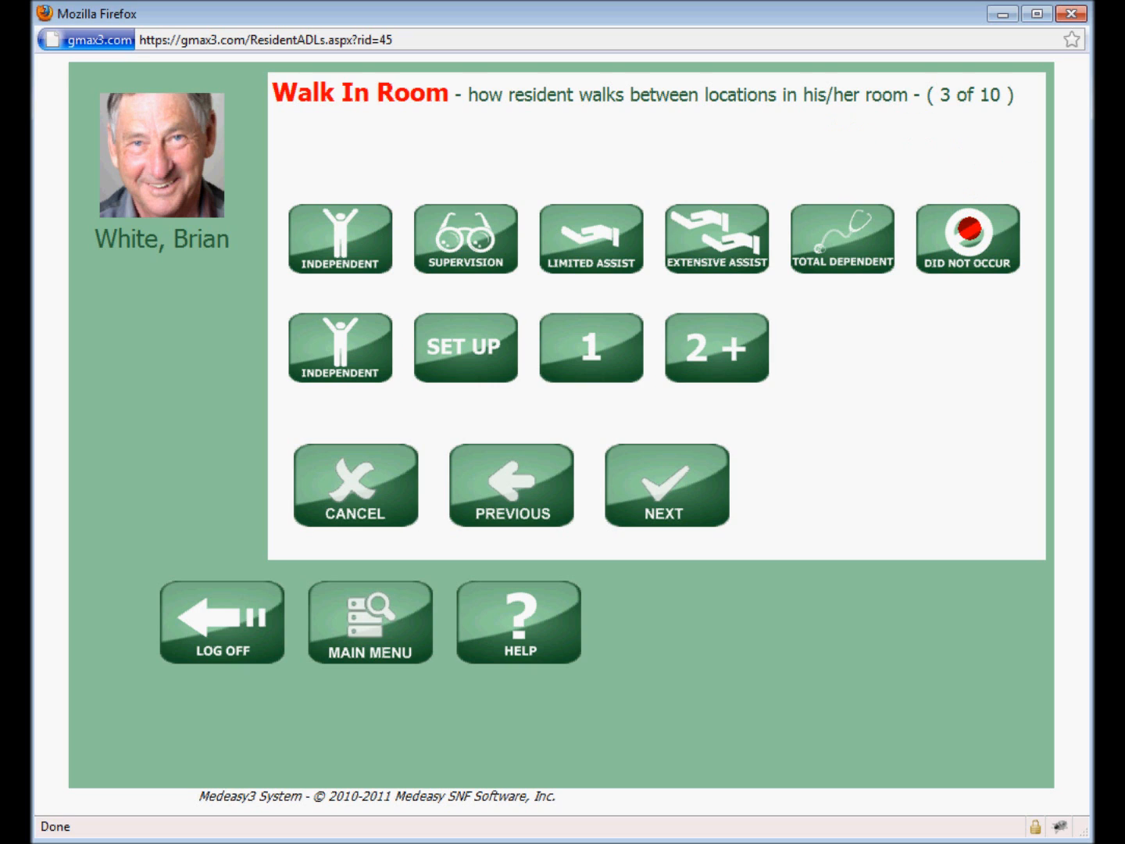
Record Walk In Room, Walk In Corridor, Locomotion On Unit and Locomotion Off Unit as Did Not Occur
left_click(969, 228)
left_click(655, 465)
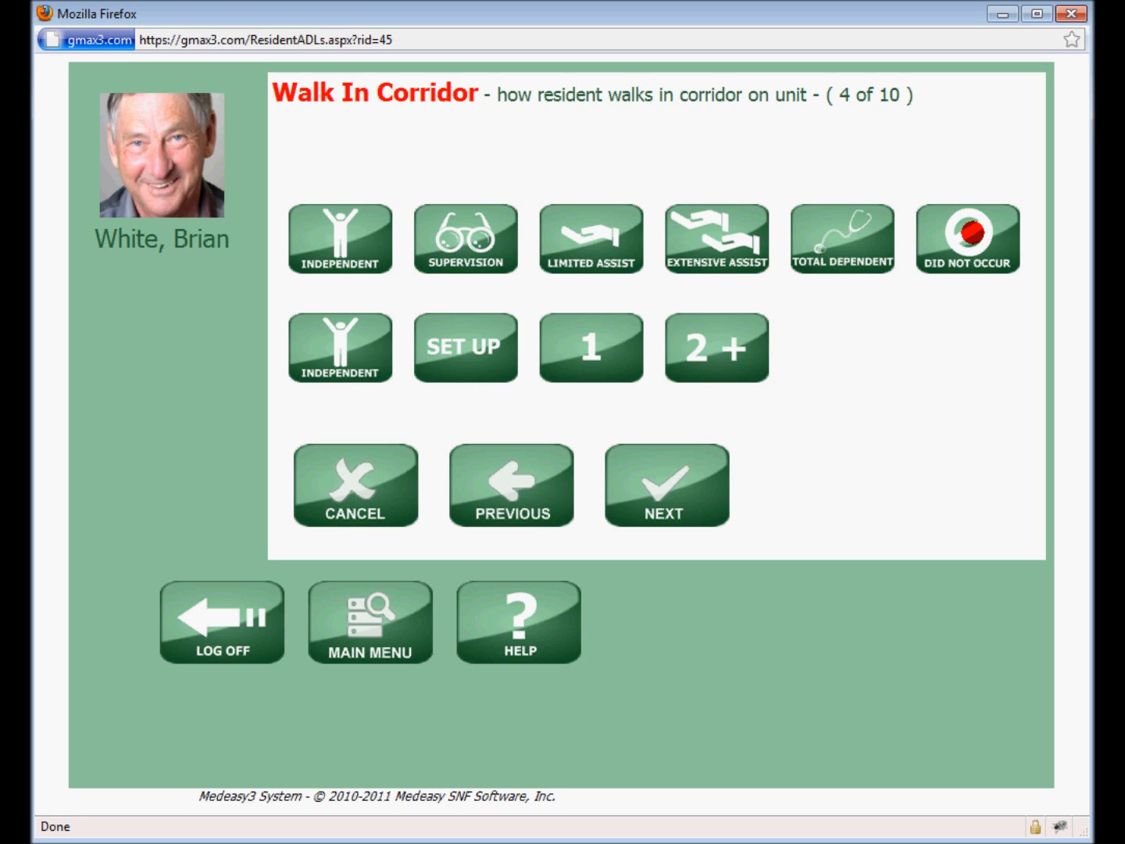
left_click(973, 231)
left_click(686, 491)
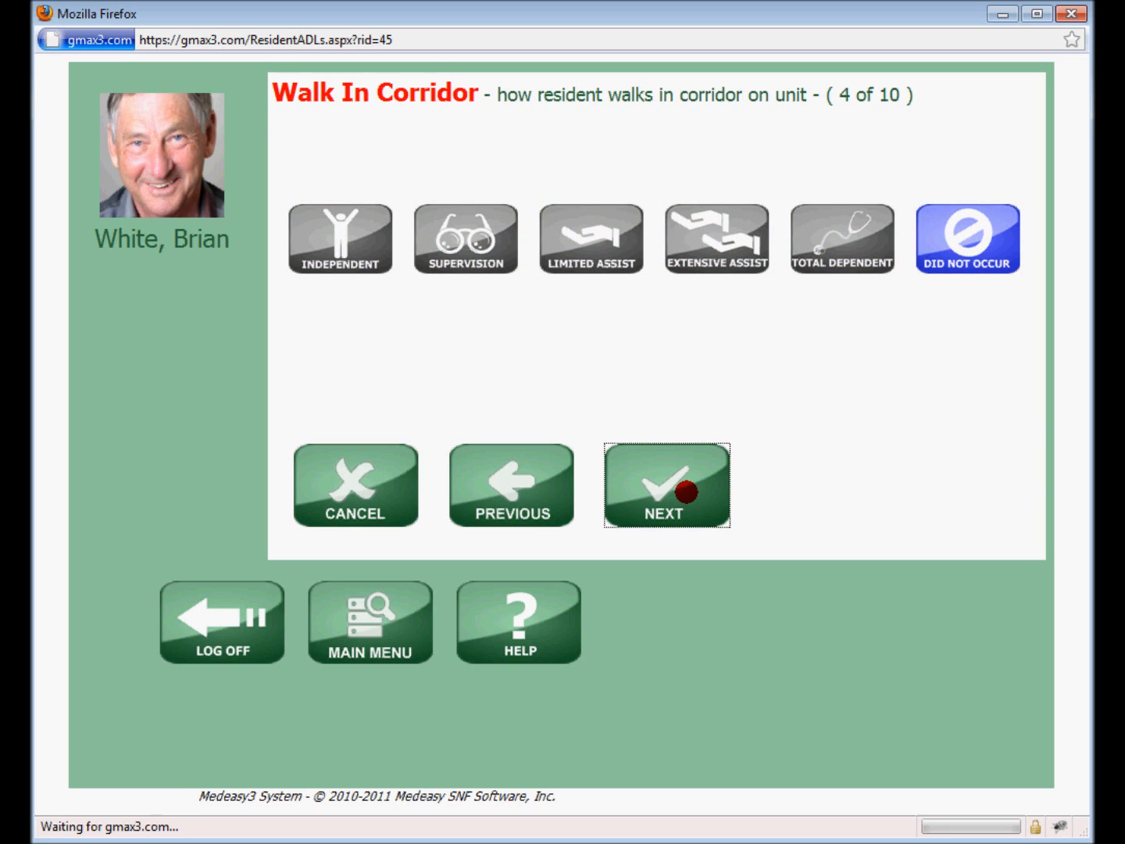
left_click(978, 243)
left_click(632, 472)
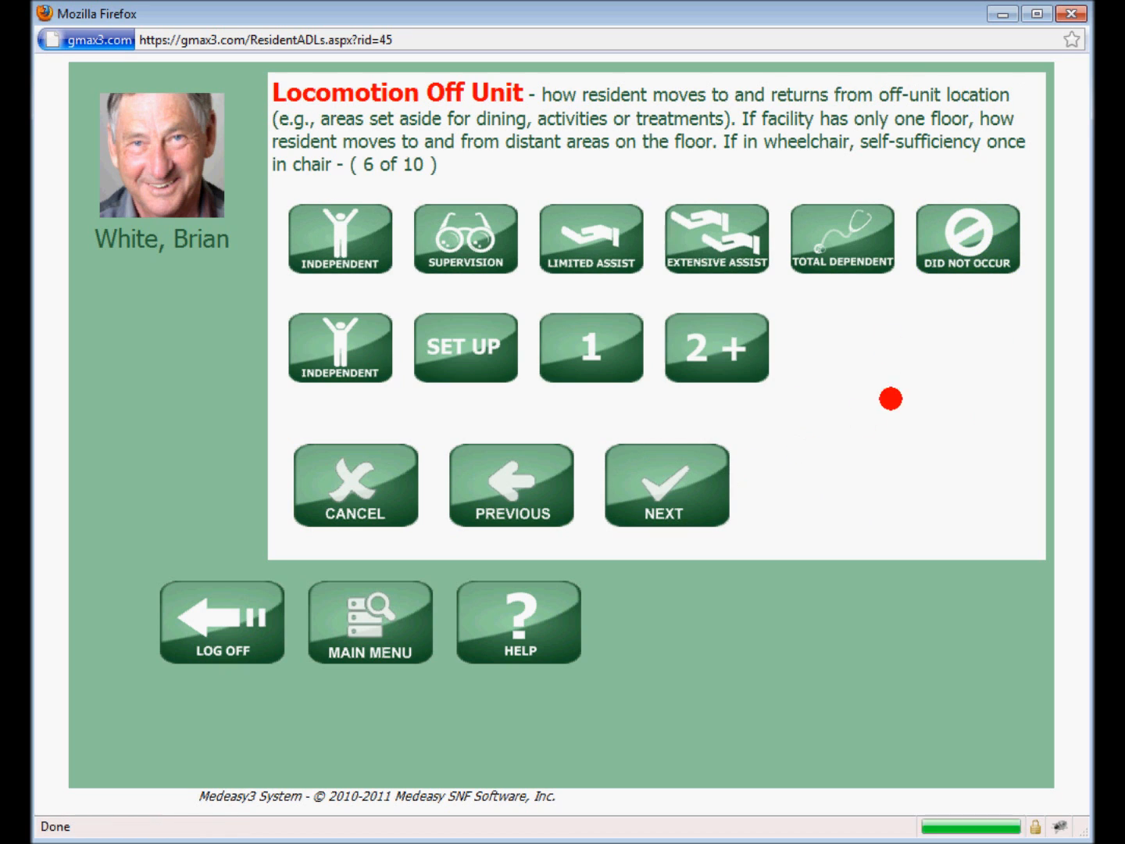
left_click(973, 241)
left_click(658, 465)
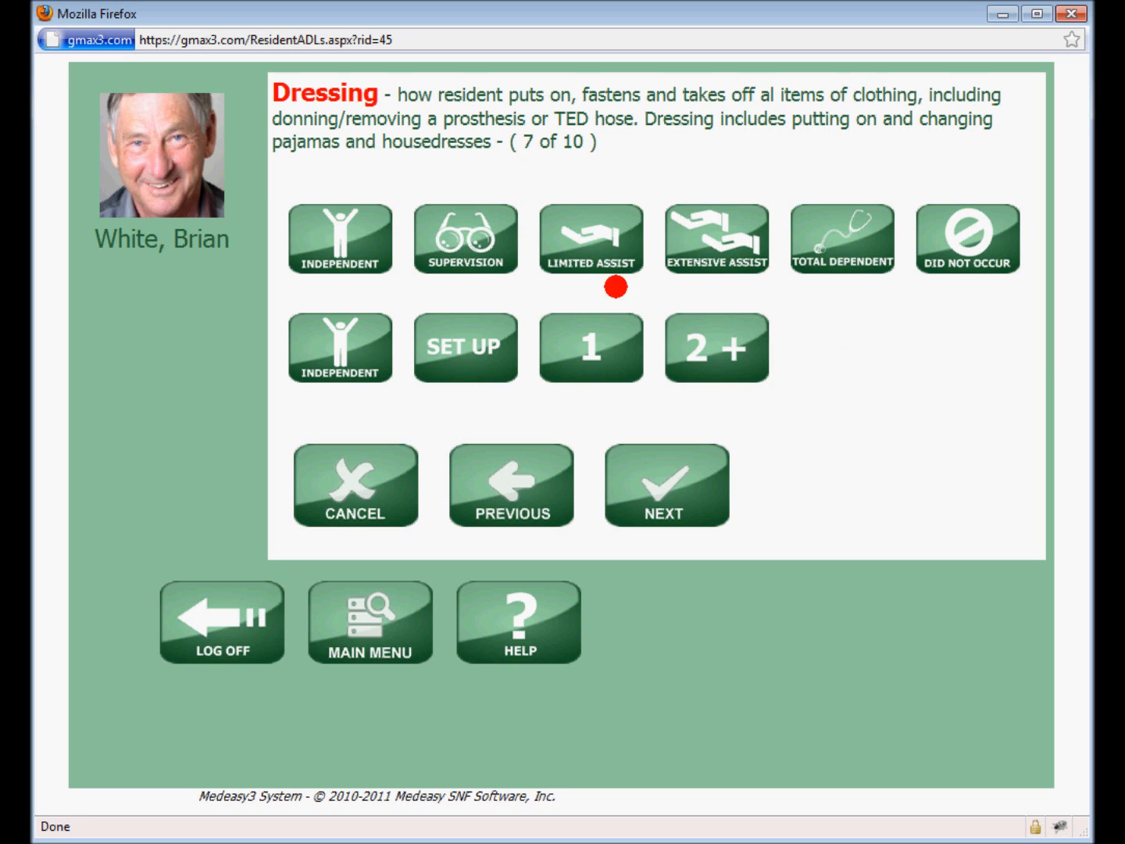
Record Dressing as Limited Assist with 1 helper, and Eating as Supervision with Set Up support
left_click(599, 247)
left_click(585, 342)
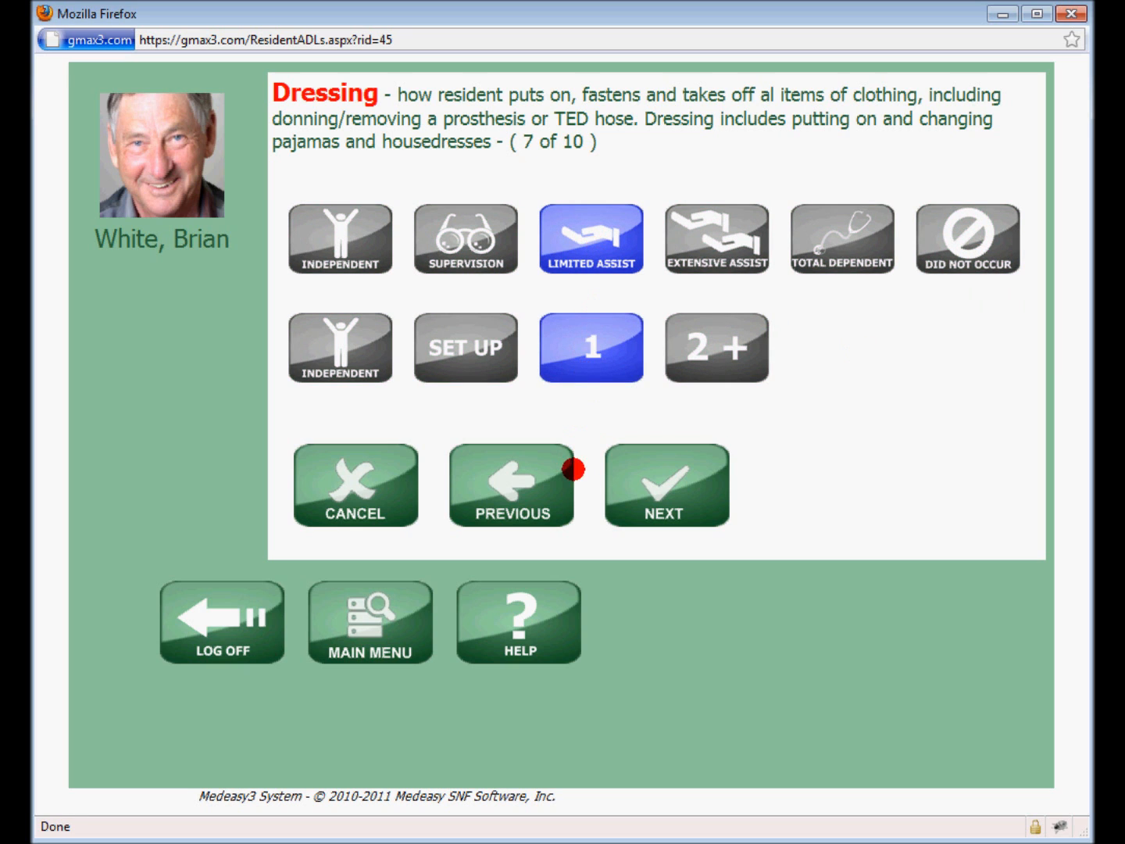
left_click(648, 489)
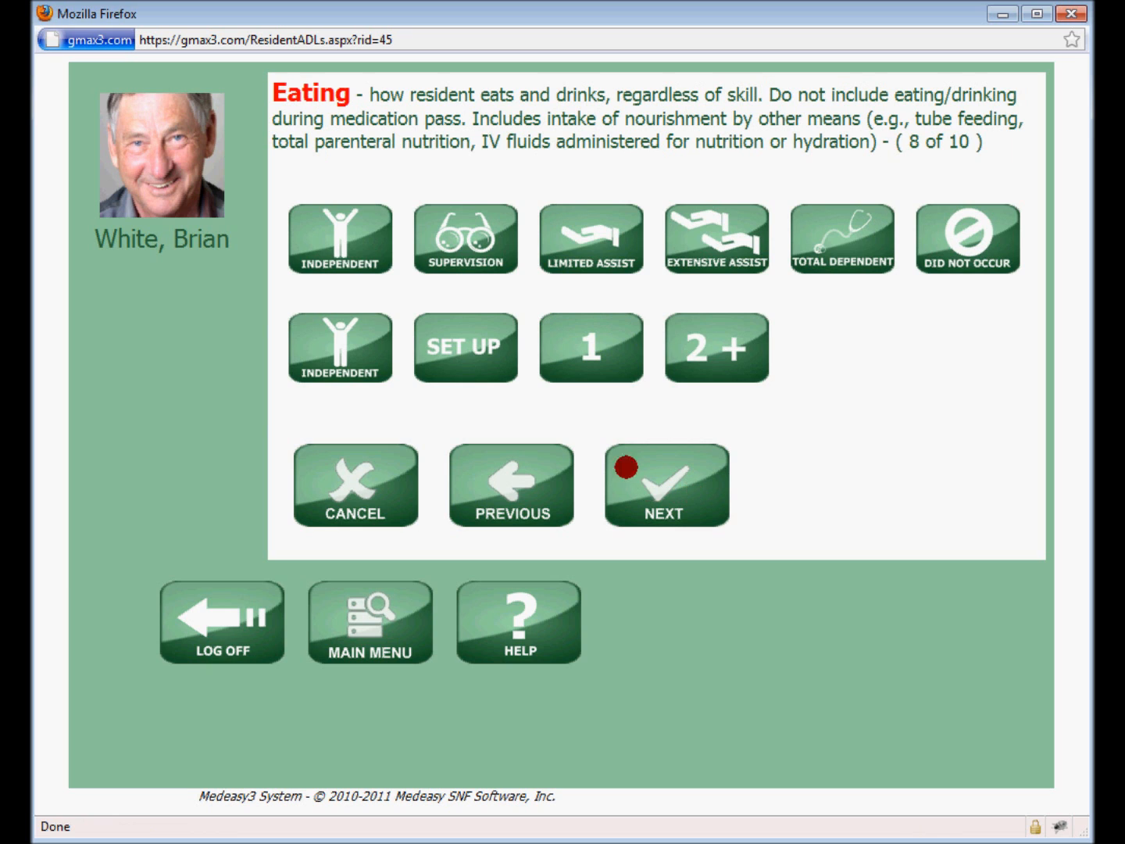
left_click(465, 243)
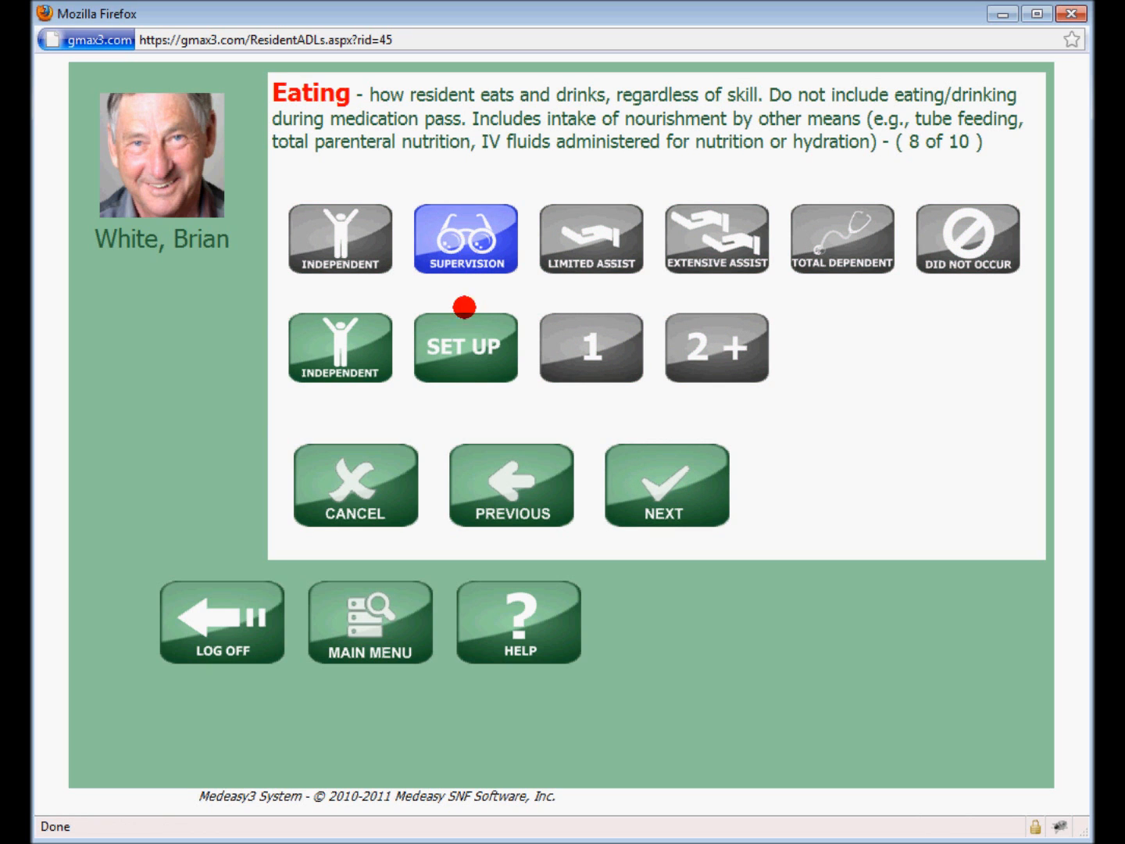
left_click(468, 348)
left_click(678, 492)
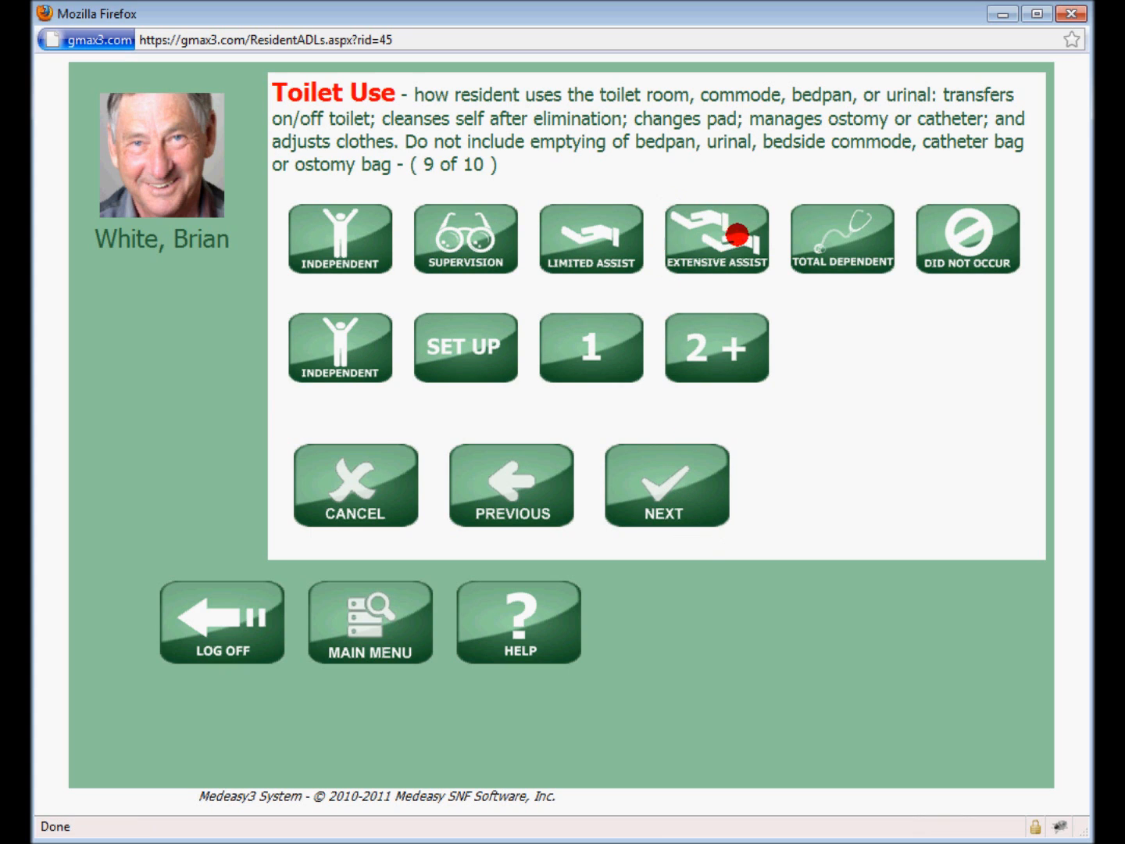
Record Toilet Use as Total Dependent with 1 helper and Personal Hygiene as Limited Assist with 1 helper, and submit the ADLs
left_click(854, 240)
left_click(593, 347)
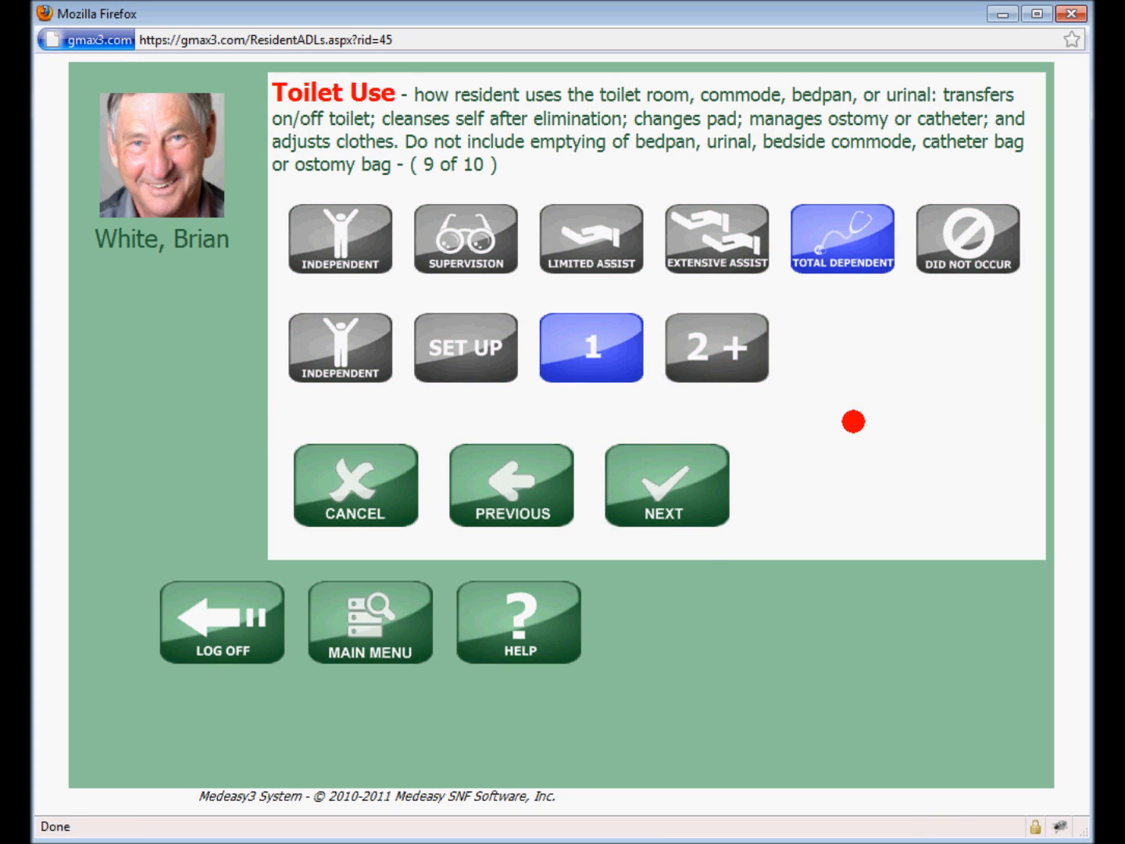
left_click(678, 505)
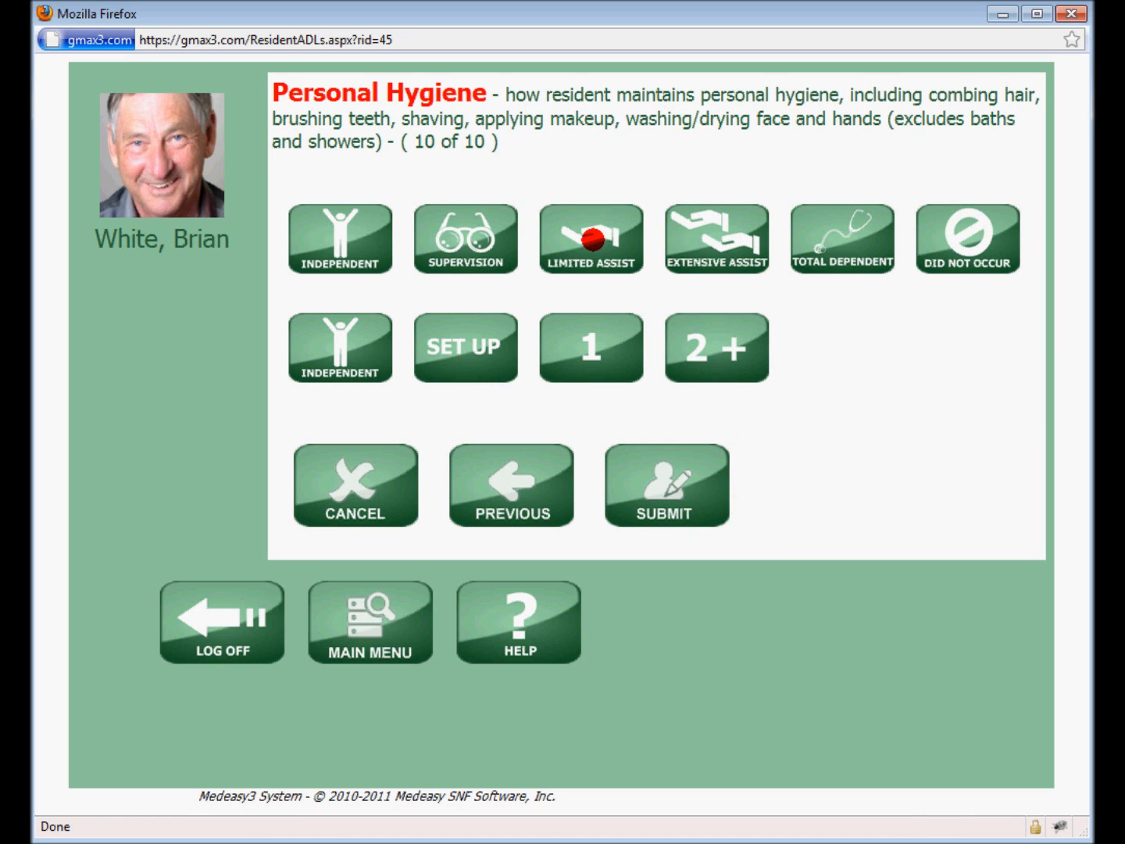
left_click(594, 246)
left_click(585, 348)
left_click(695, 466)
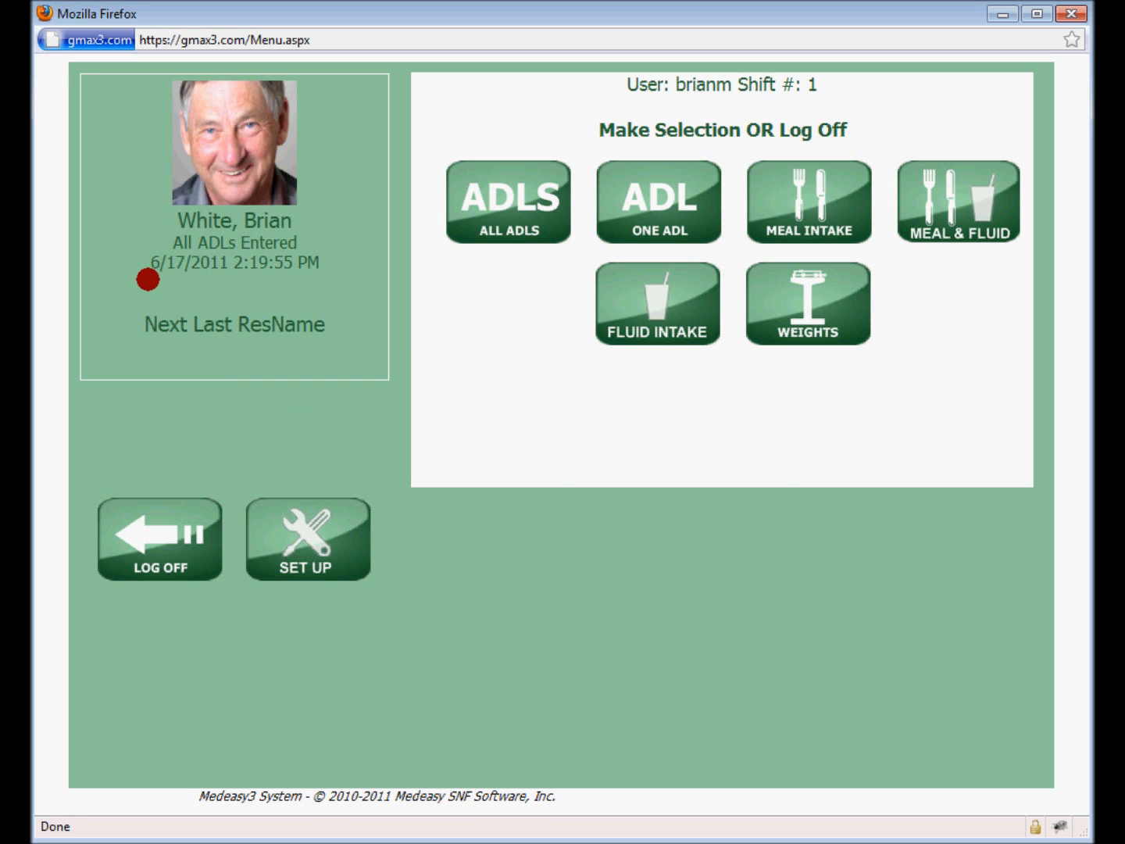
Log off and log back in with the user's PIN
left_click(159, 550)
left_click(475, 518)
left_click(475, 518)
left_click(475, 518)
left_click(475, 518)
left_click(734, 390)
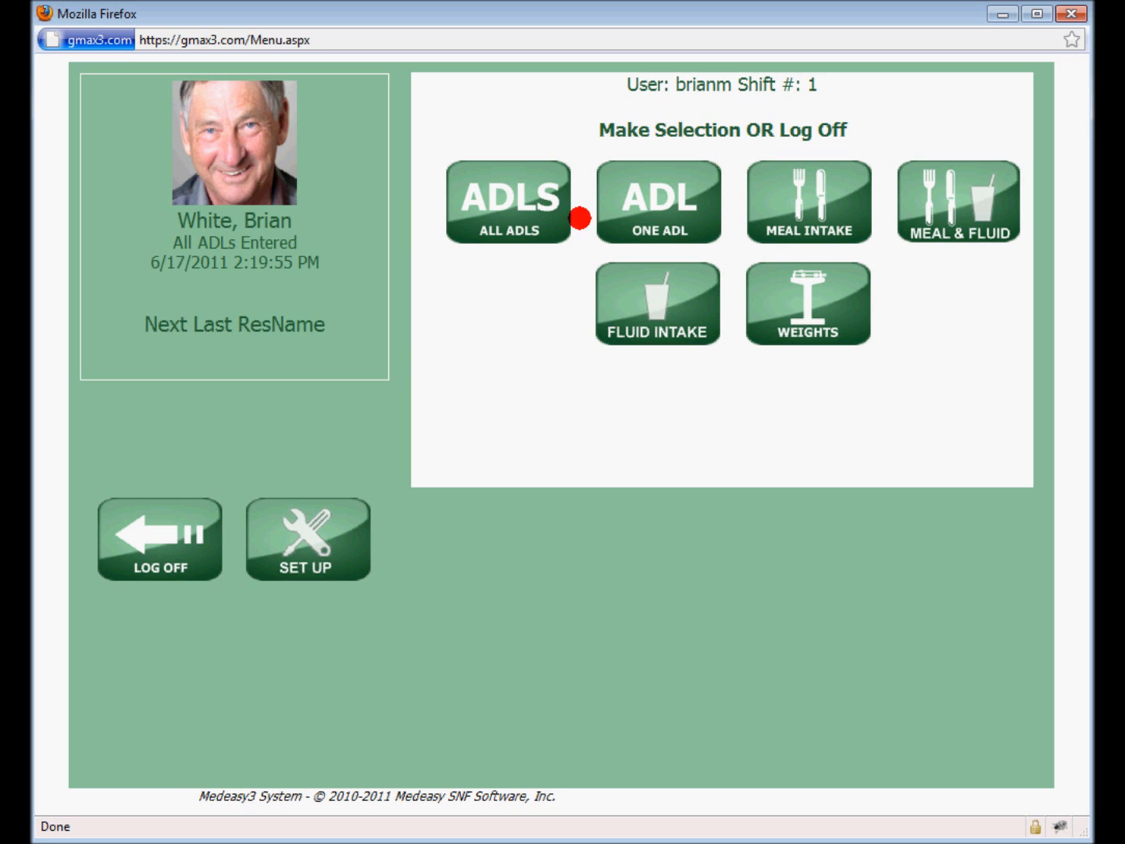
Open a single Dressing ADL entry for the same resident from the list of all residents
left_click(654, 198)
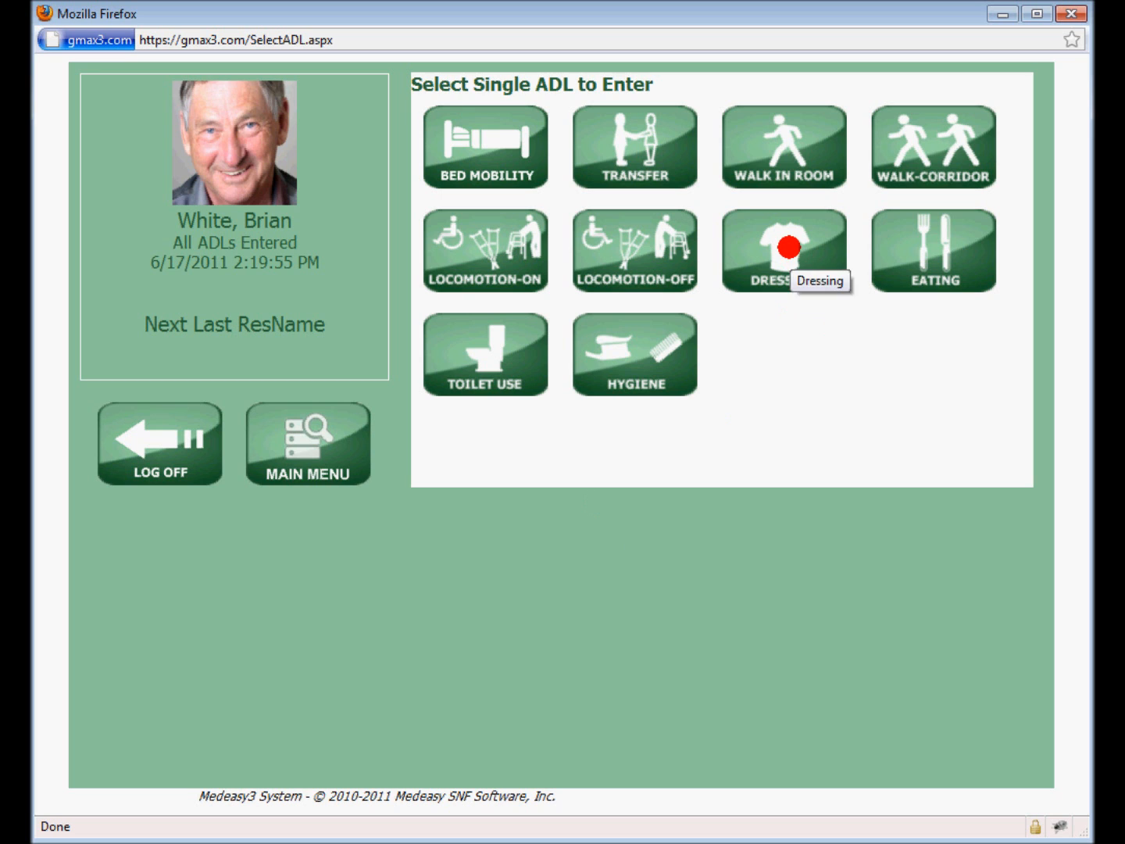
left_click(788, 248)
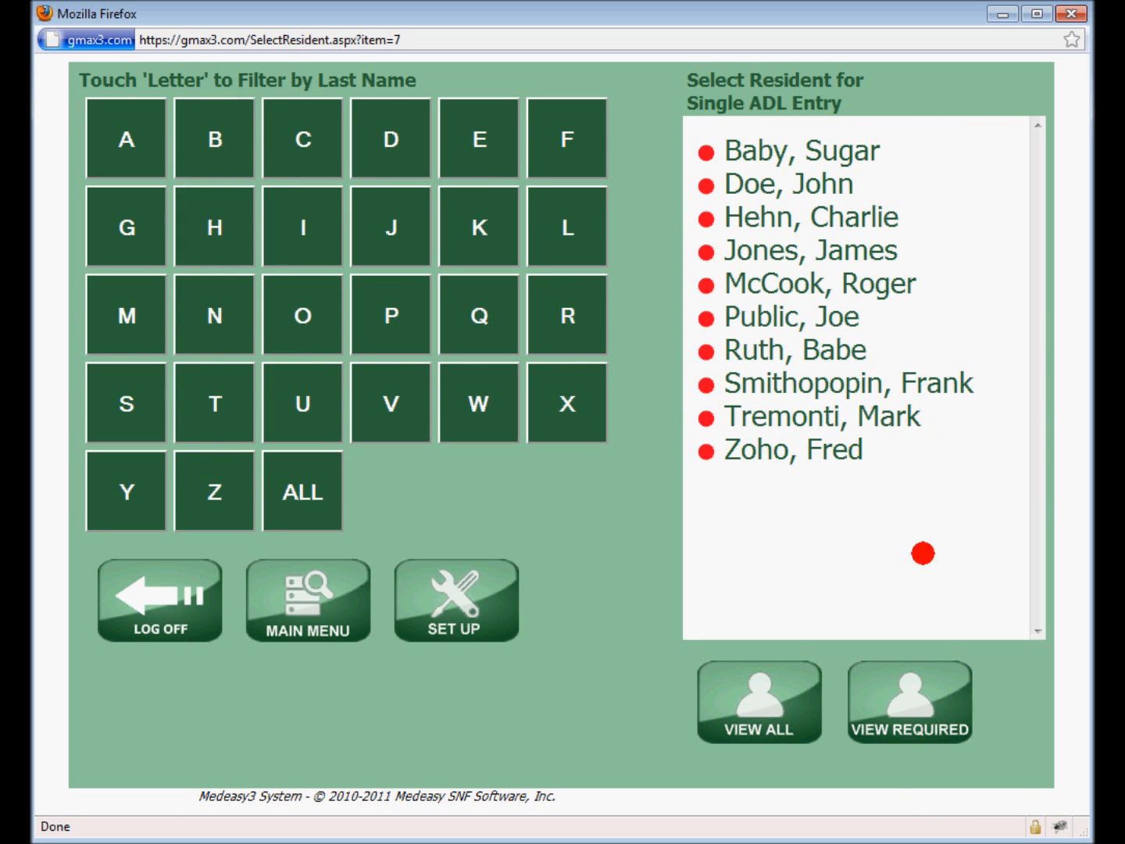
left_click(899, 696)
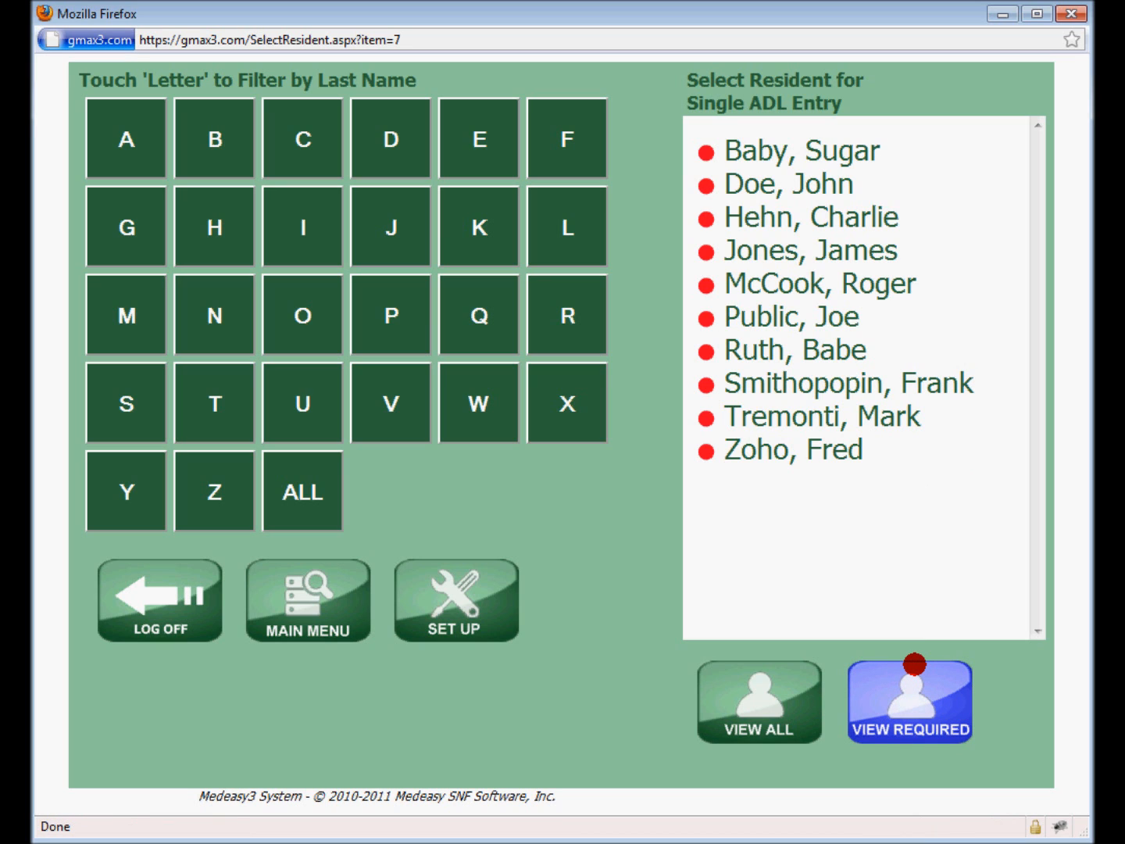
left_click(770, 724)
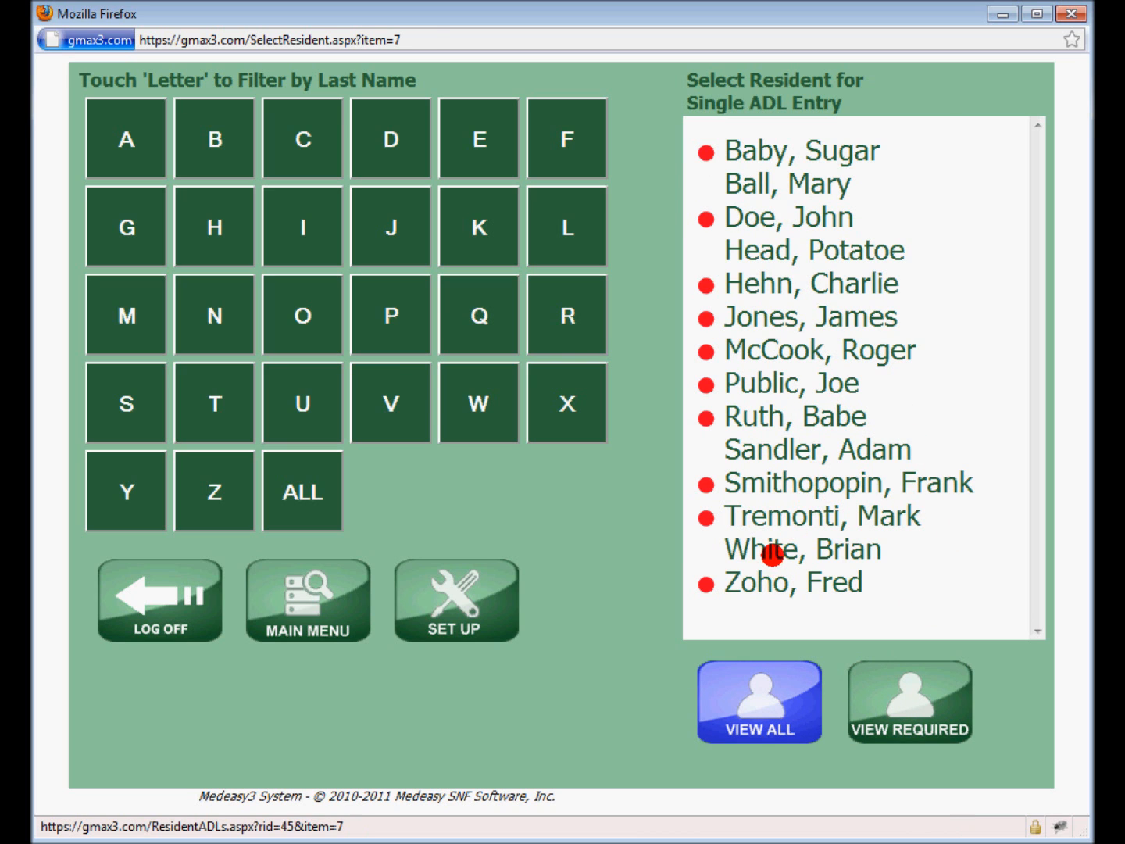
left_click(771, 556)
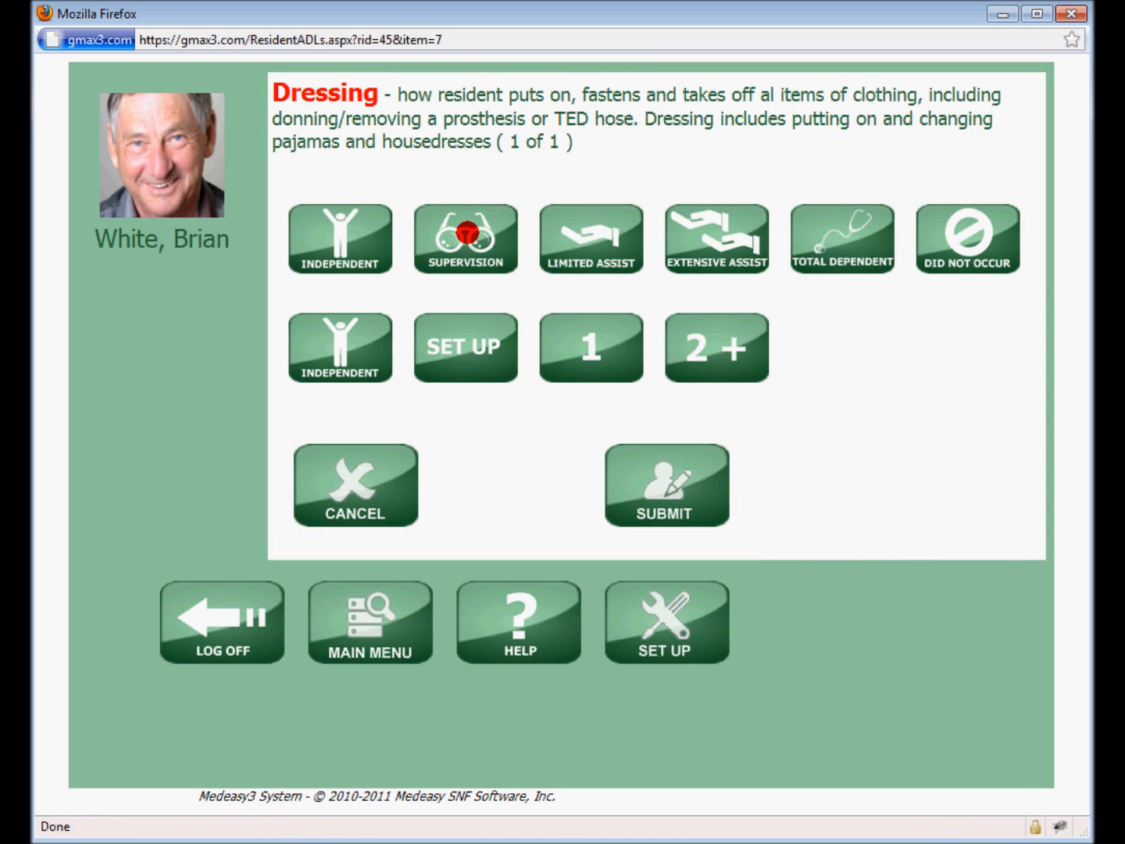
Record the single Dressing ADL as Supervision with Set Up support and submit it
left_click(470, 246)
left_click(472, 332)
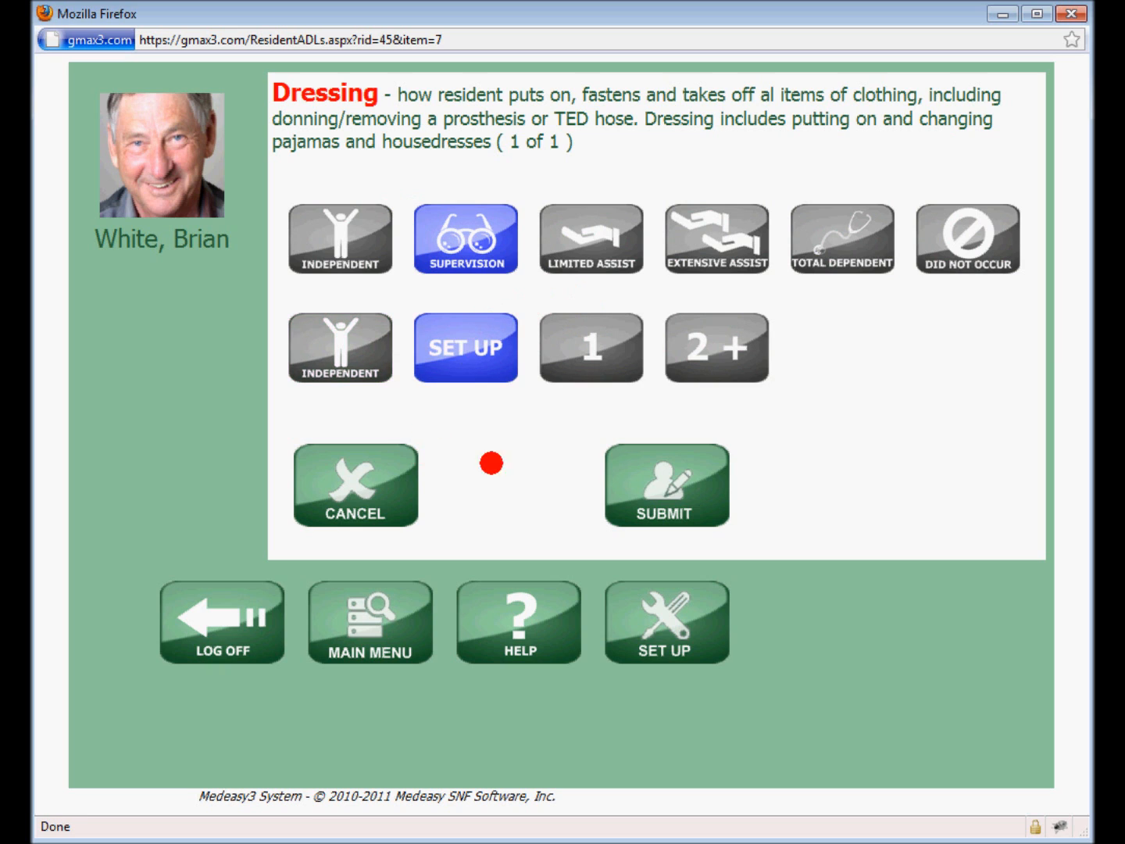
left_click(690, 485)
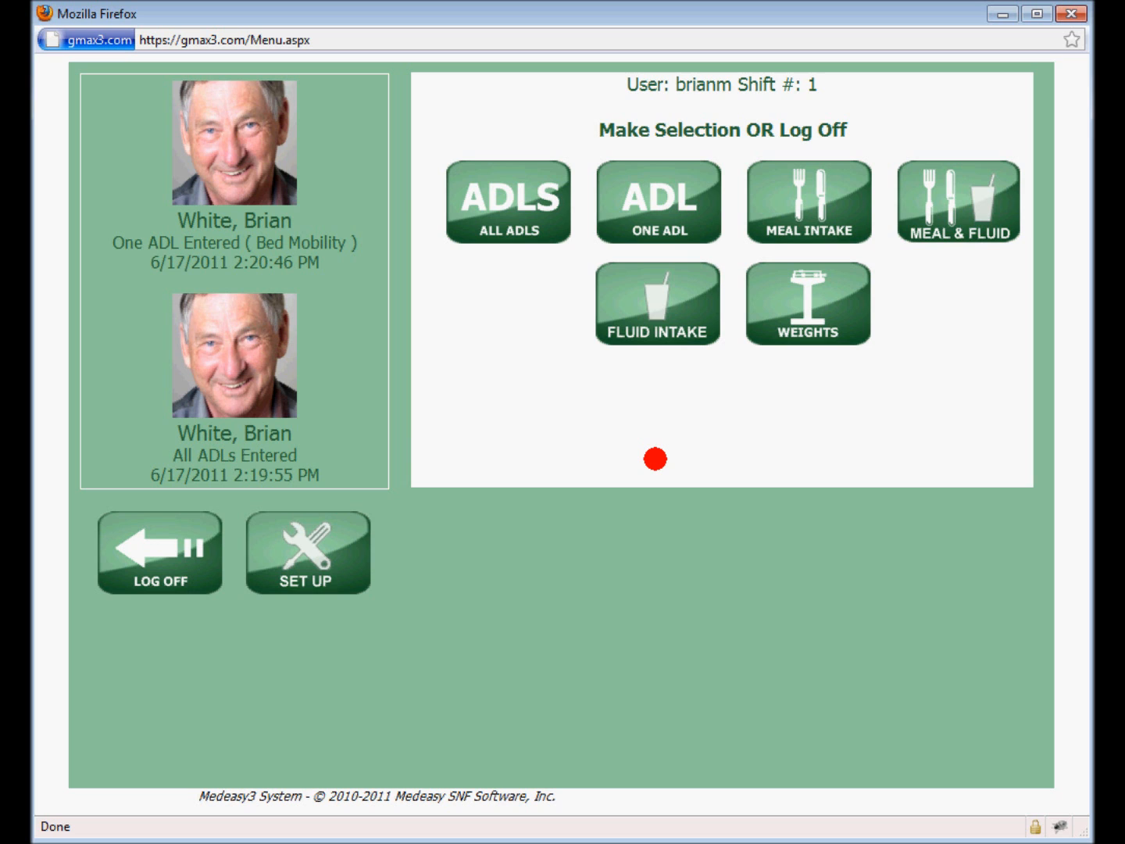
Submit a fluid intake of 125 cc for the same resident
left_click(643, 329)
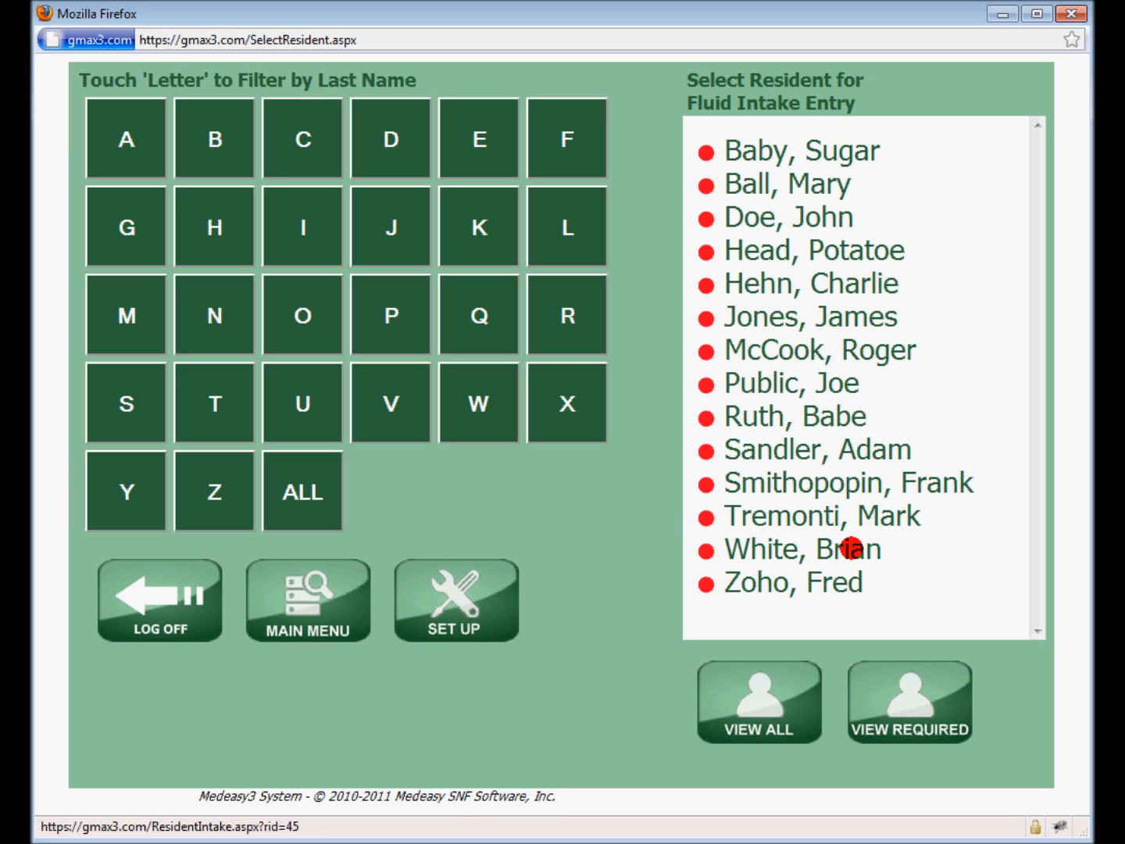
left_click(841, 546)
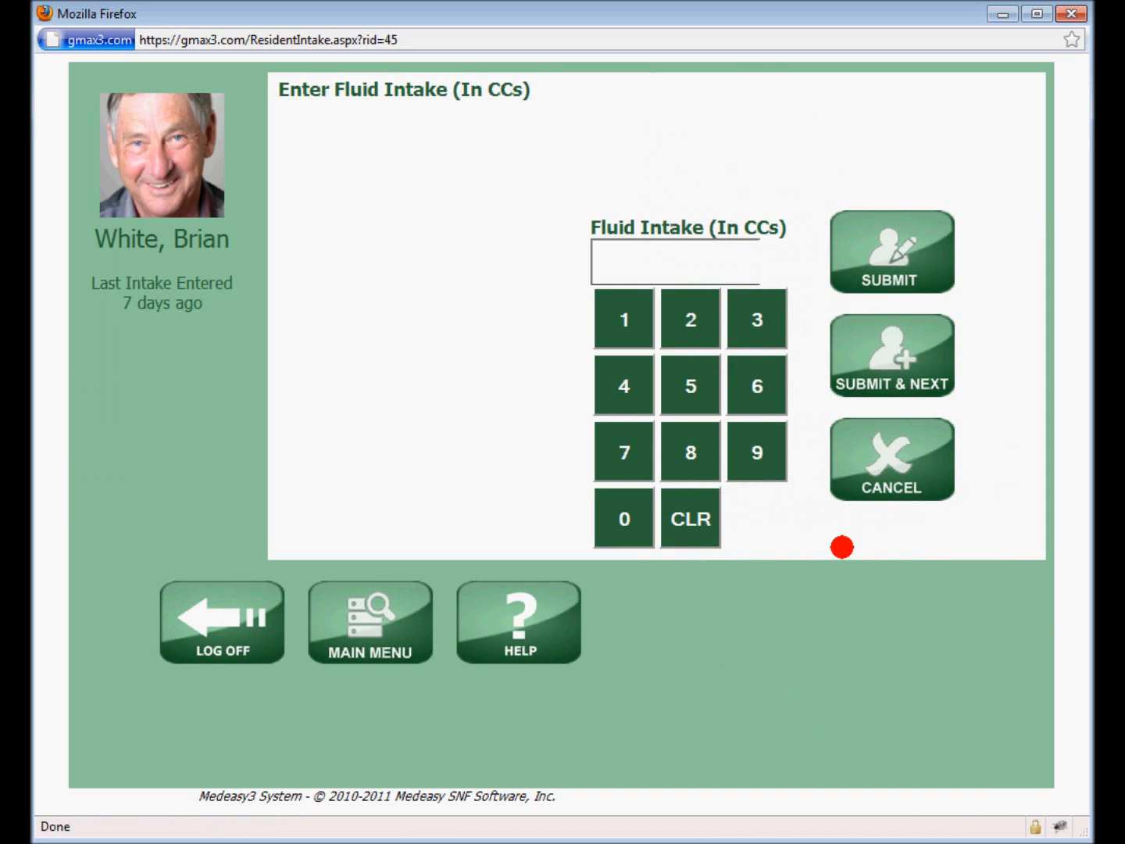
left_click(626, 318)
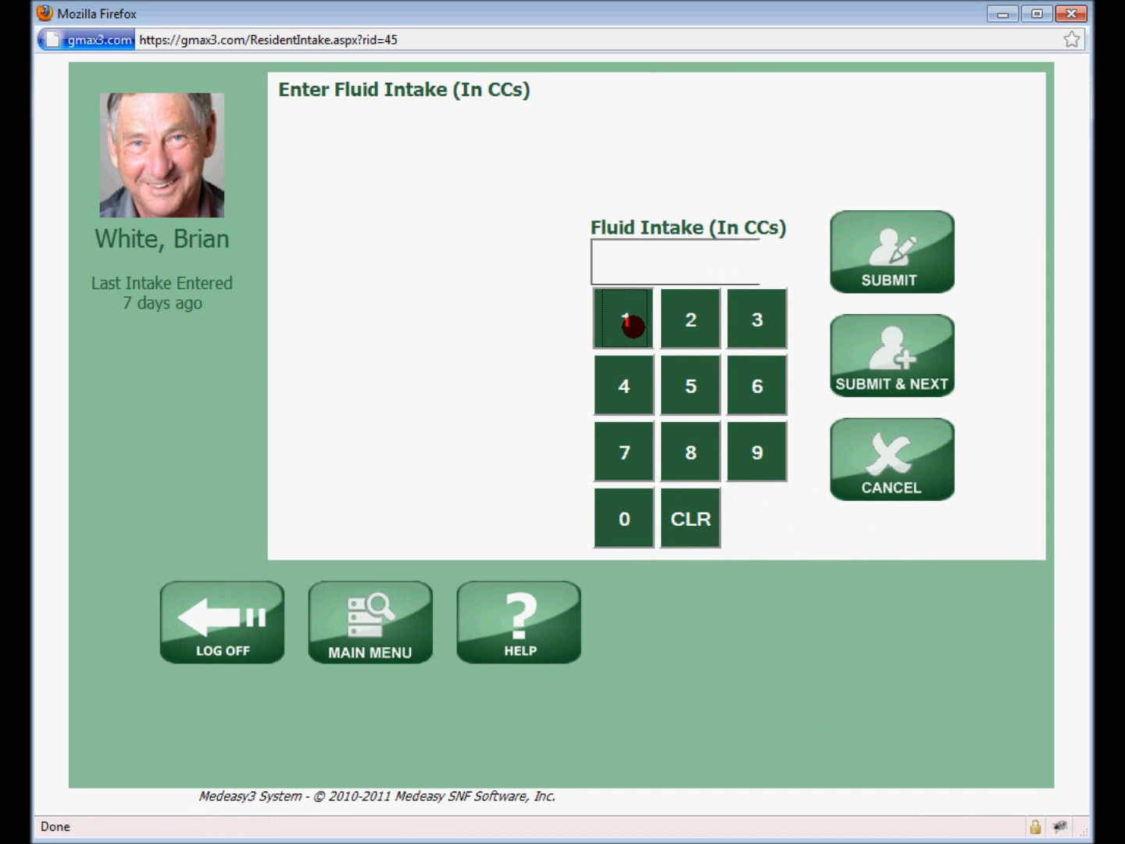
left_click(692, 327)
left_click(692, 373)
left_click(871, 243)
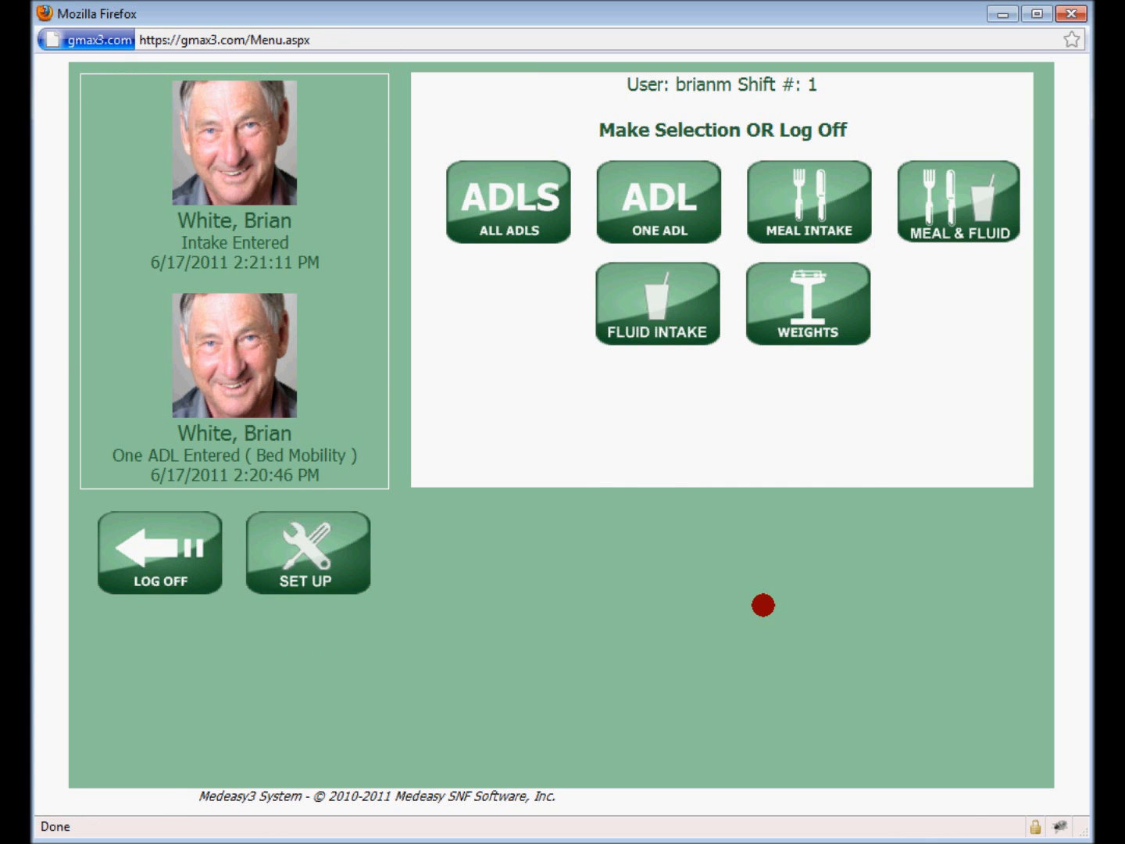
Record a lunch meal intake of 45 percent for the same resident and submit it
left_click(808, 206)
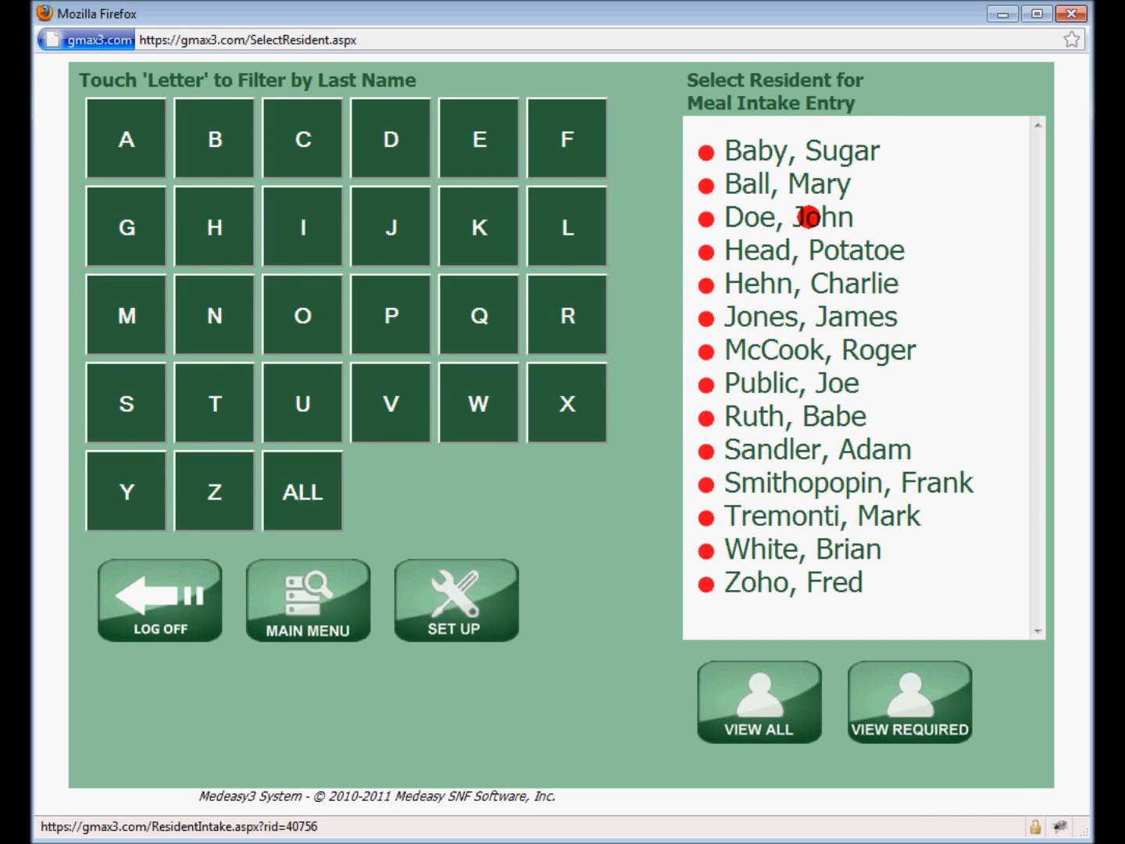
left_click(756, 548)
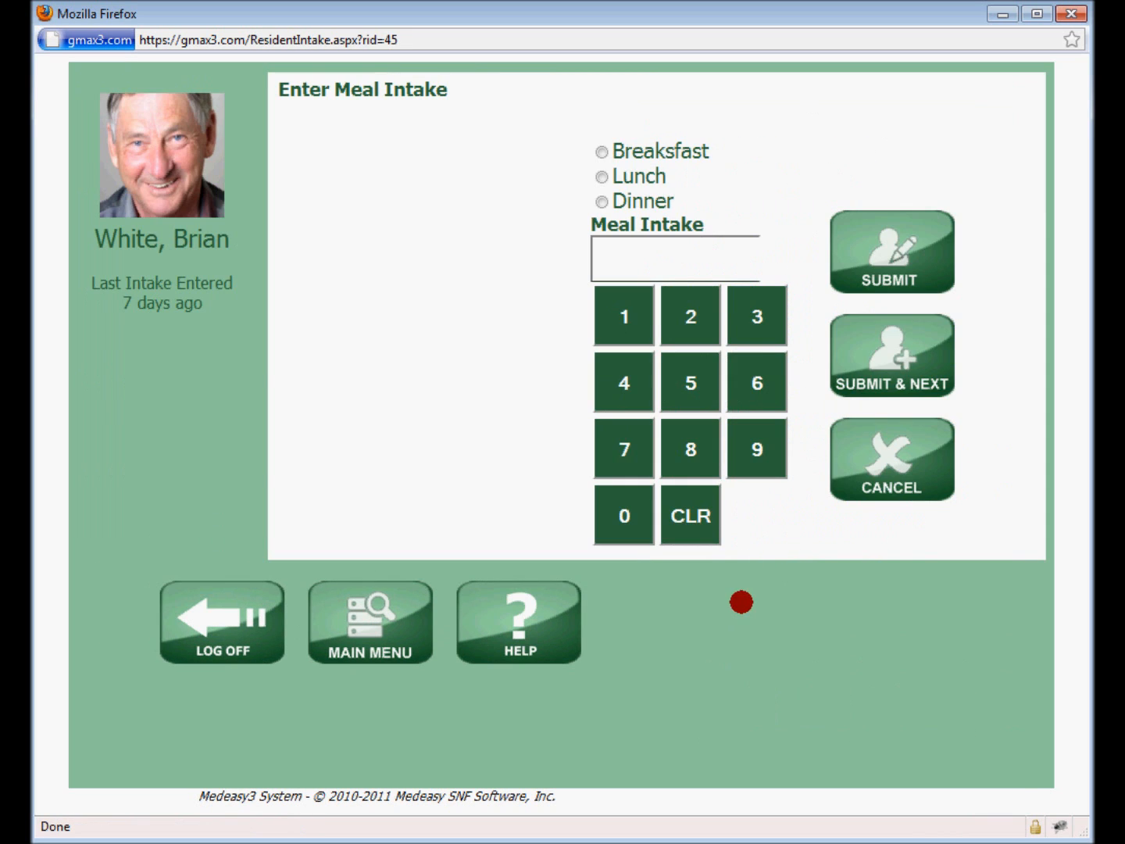
left_click(624, 384)
left_click(678, 385)
left_click(600, 176)
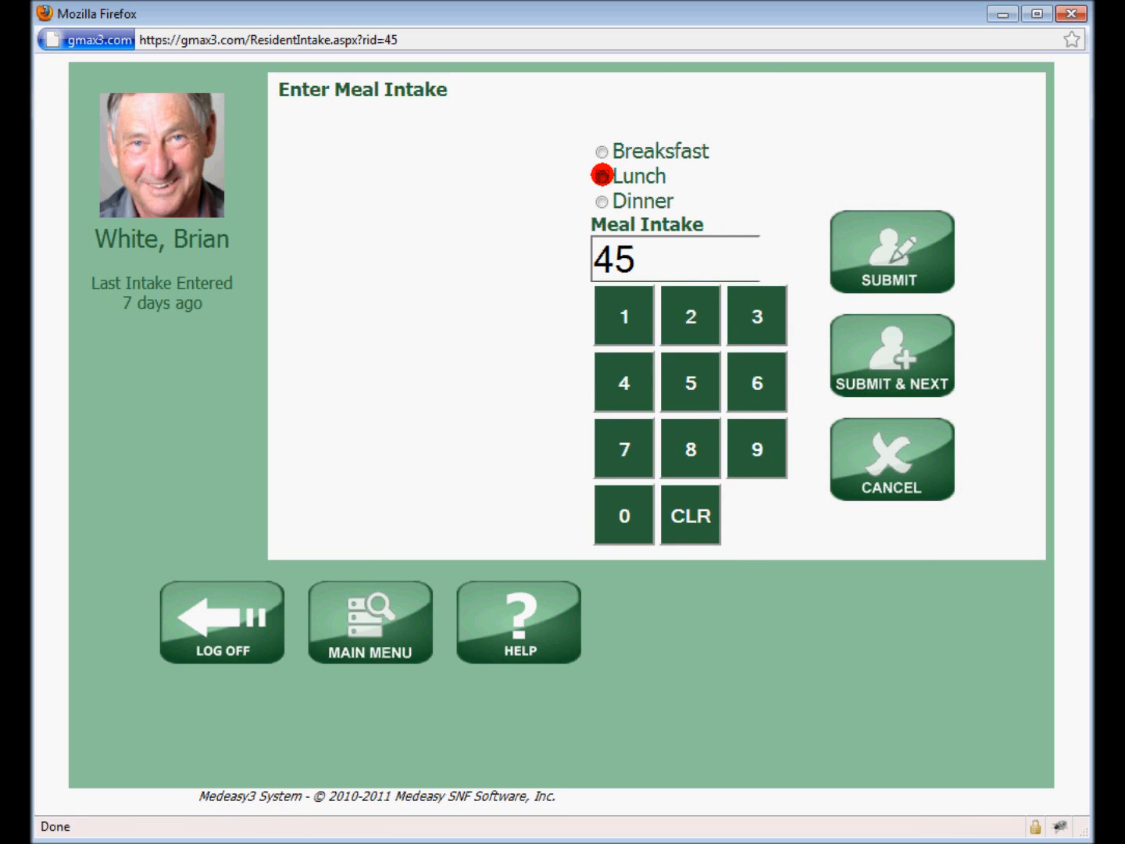
left_click(918, 245)
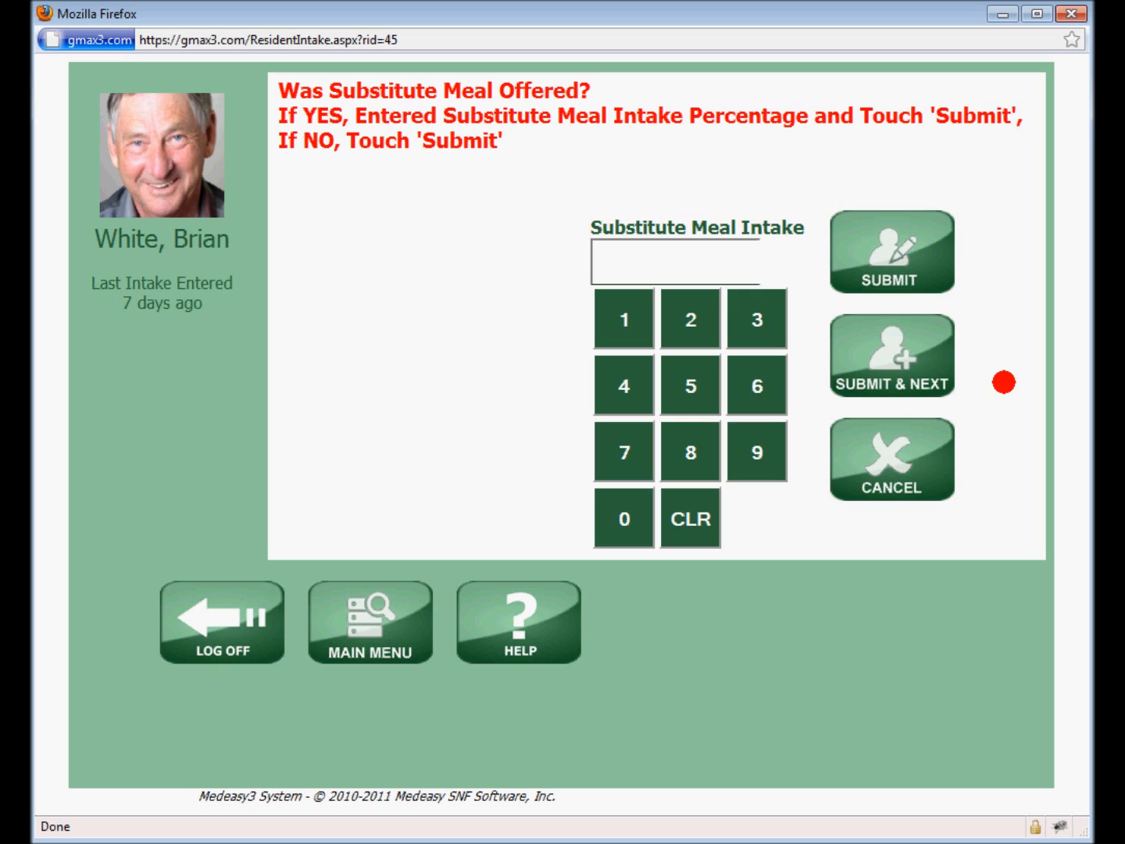
Enter a substitute meal intake of 30 percent for the resident's lunch and submit it
left_click(756, 310)
left_click(649, 516)
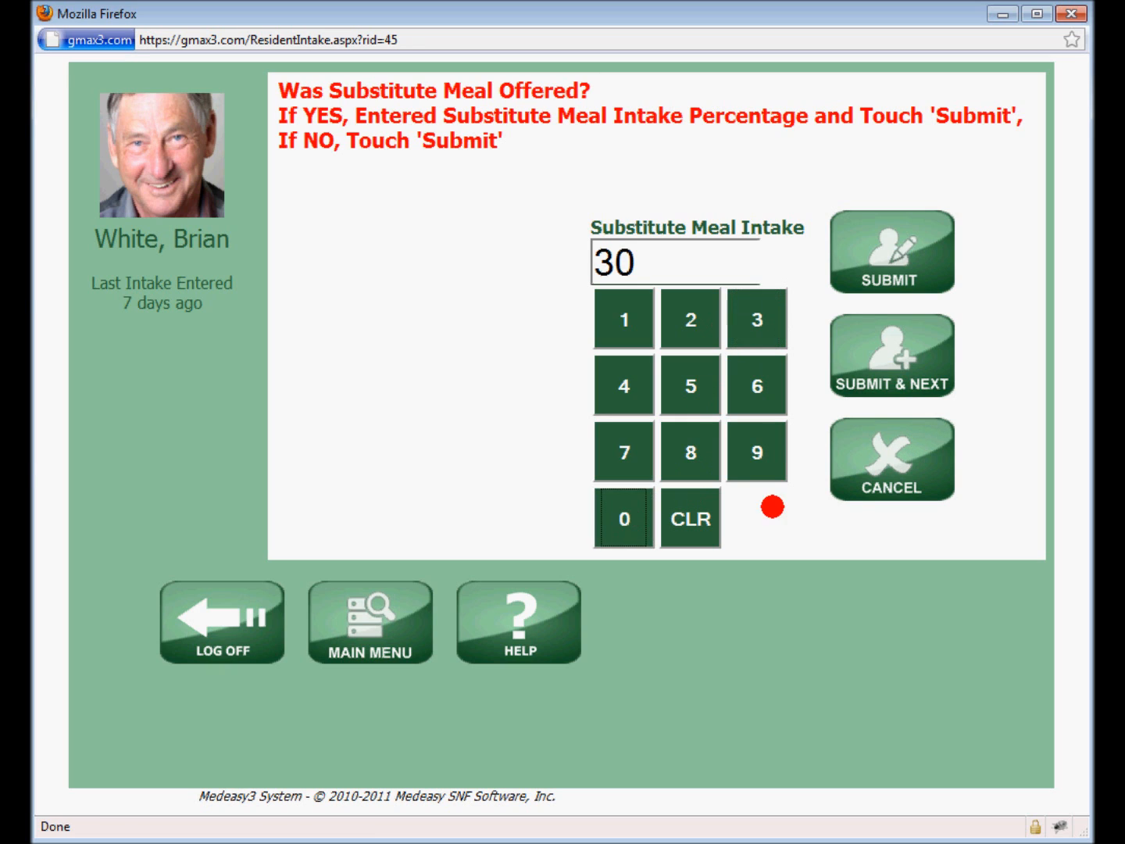
left_click(894, 258)
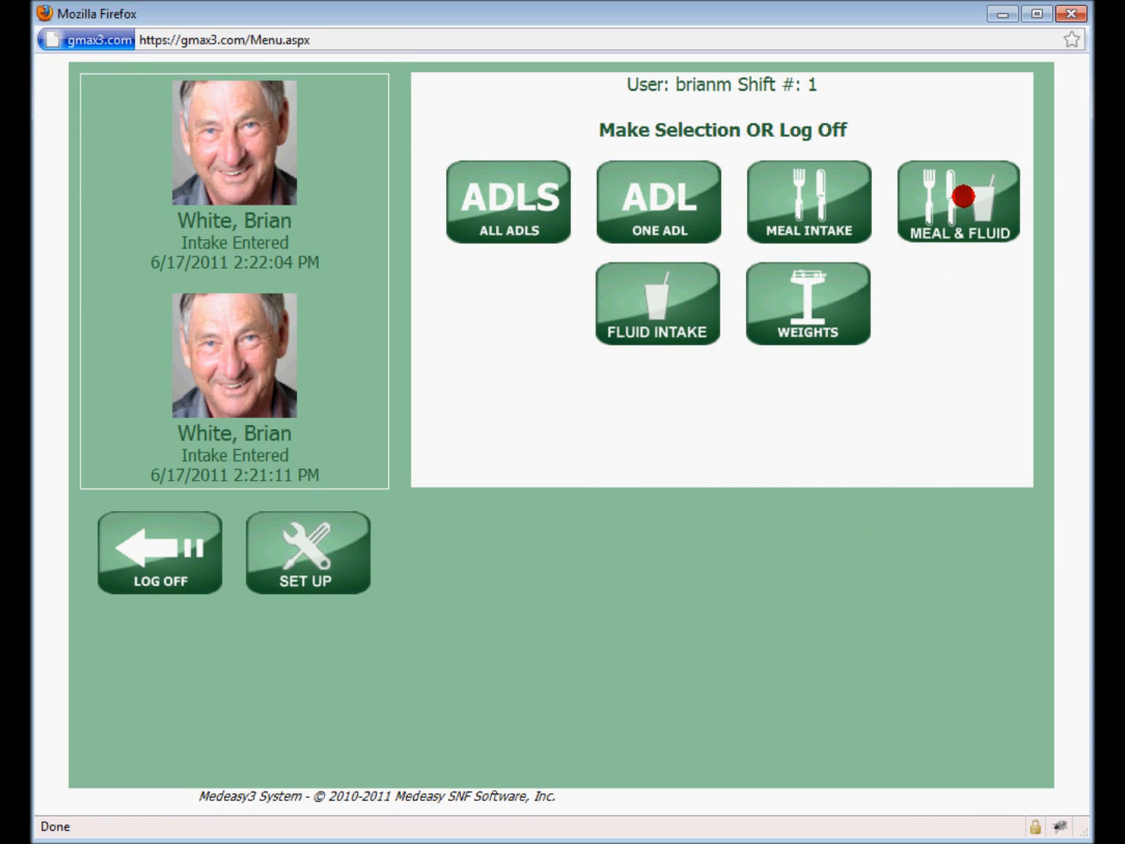
View the combined meal and fluid intake form for the same resident from the list of all residents, and cancel without an entry
left_click(961, 193)
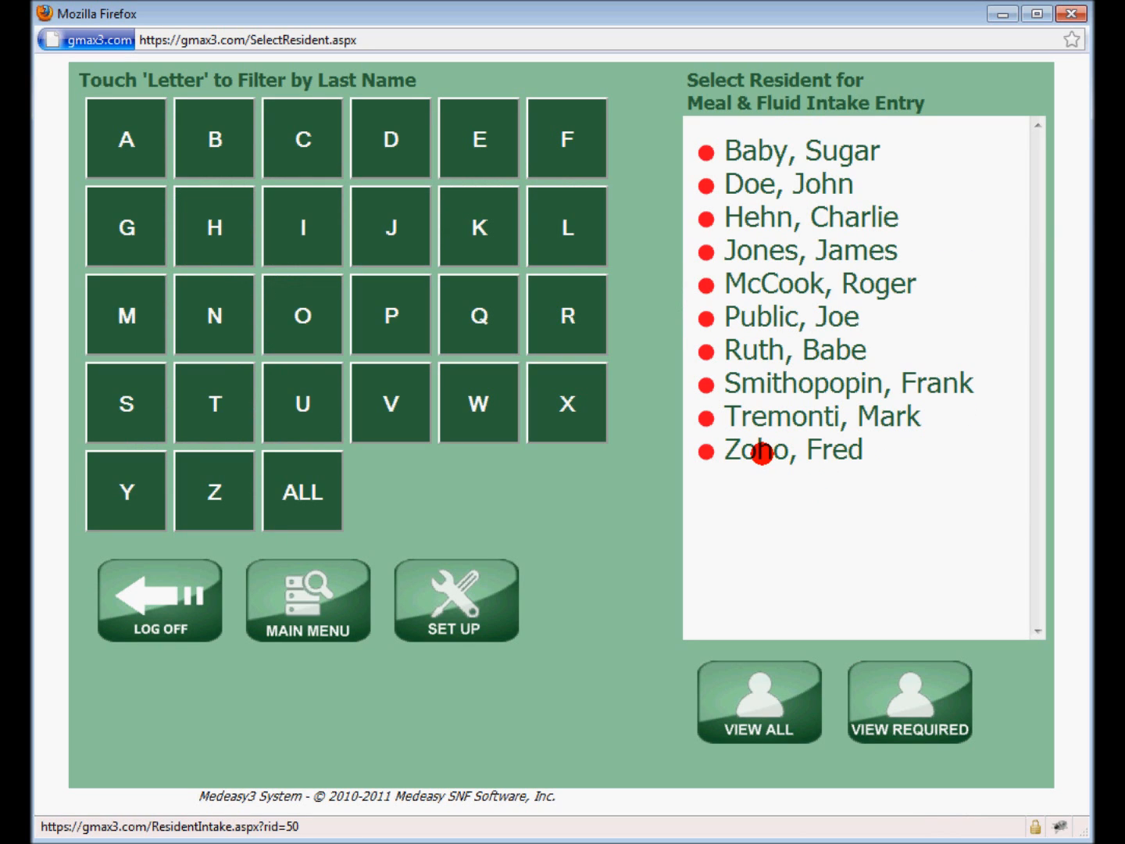
left_click(768, 699)
left_click(751, 547)
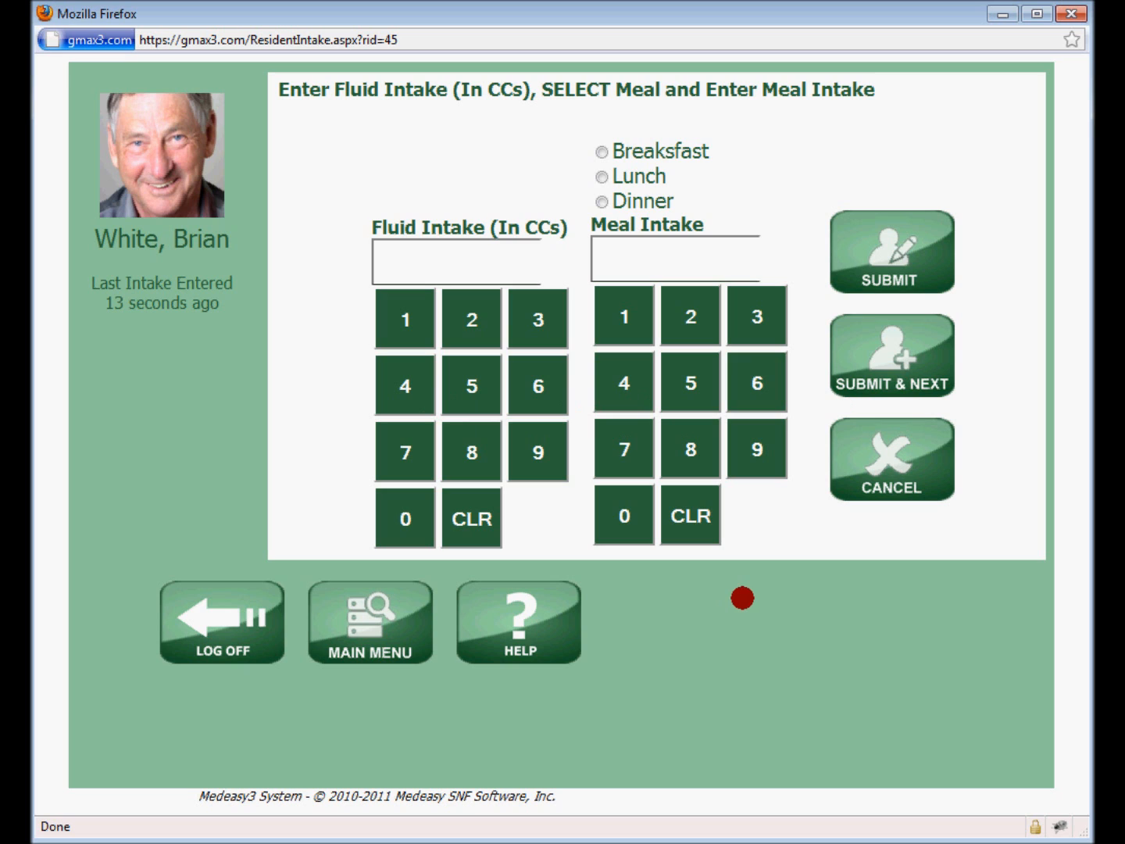
left_click(895, 464)
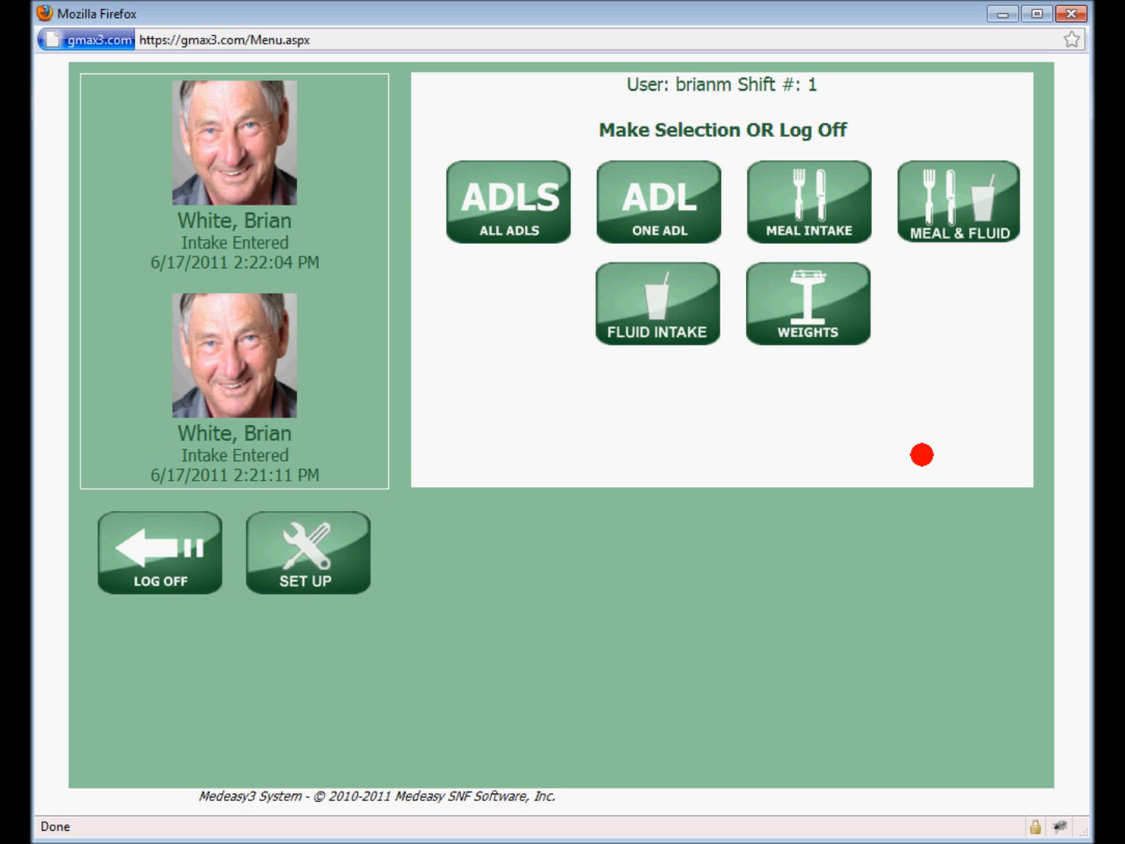
Record a weight of 225 lbs for the same resident, submitting it again to confirm the value
left_click(815, 311)
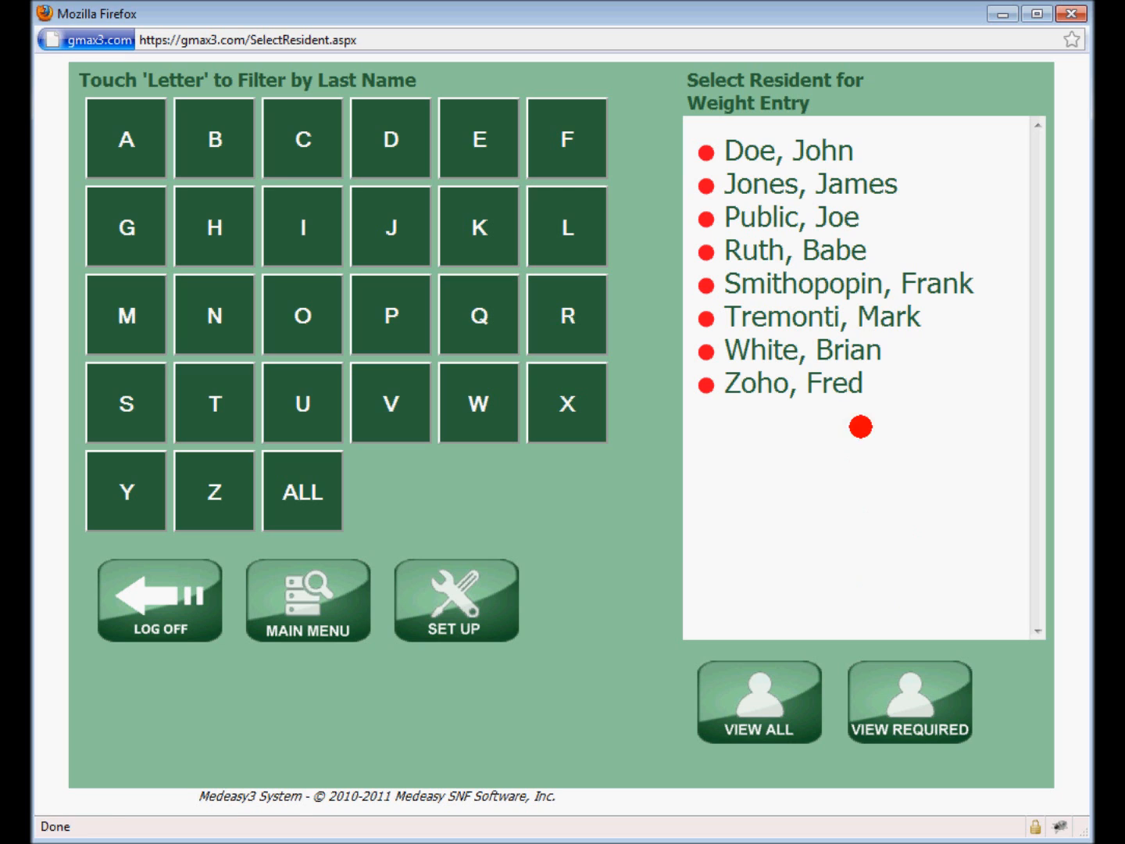
left_click(797, 352)
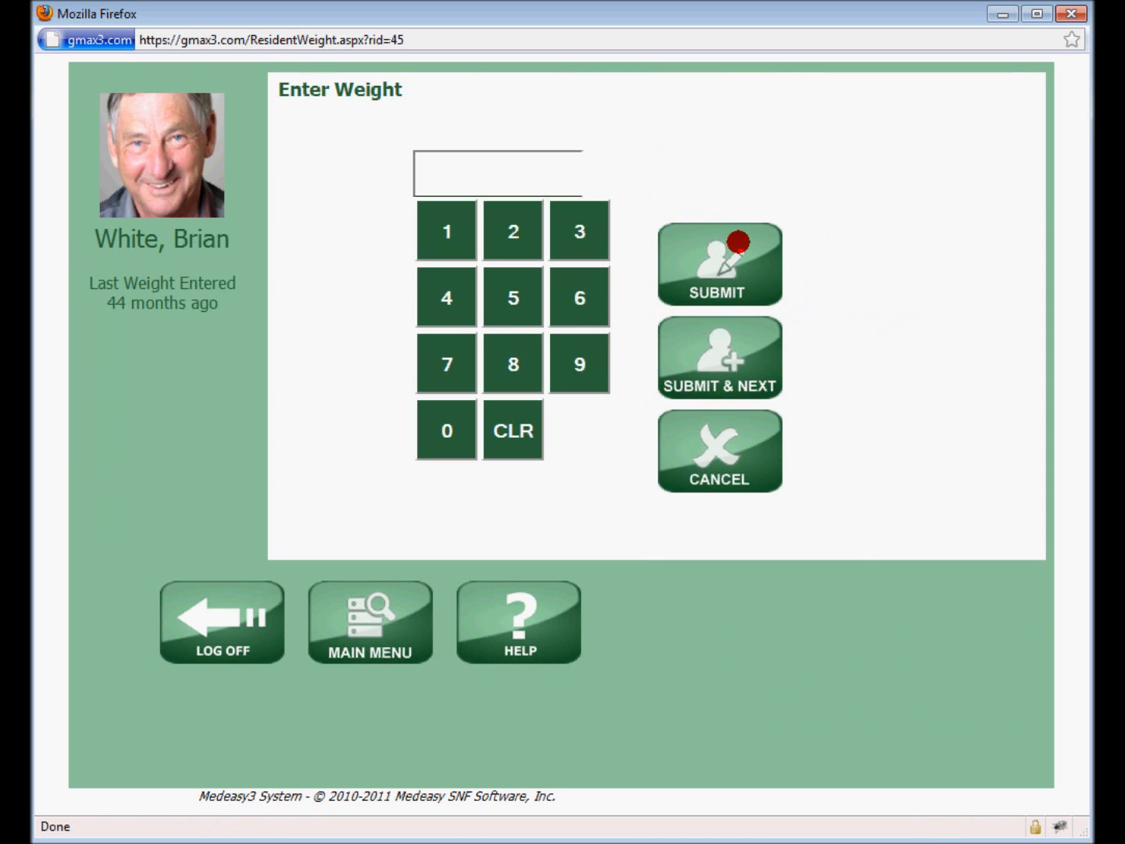
left_click(507, 234)
left_click(506, 234)
left_click(515, 294)
left_click(686, 244)
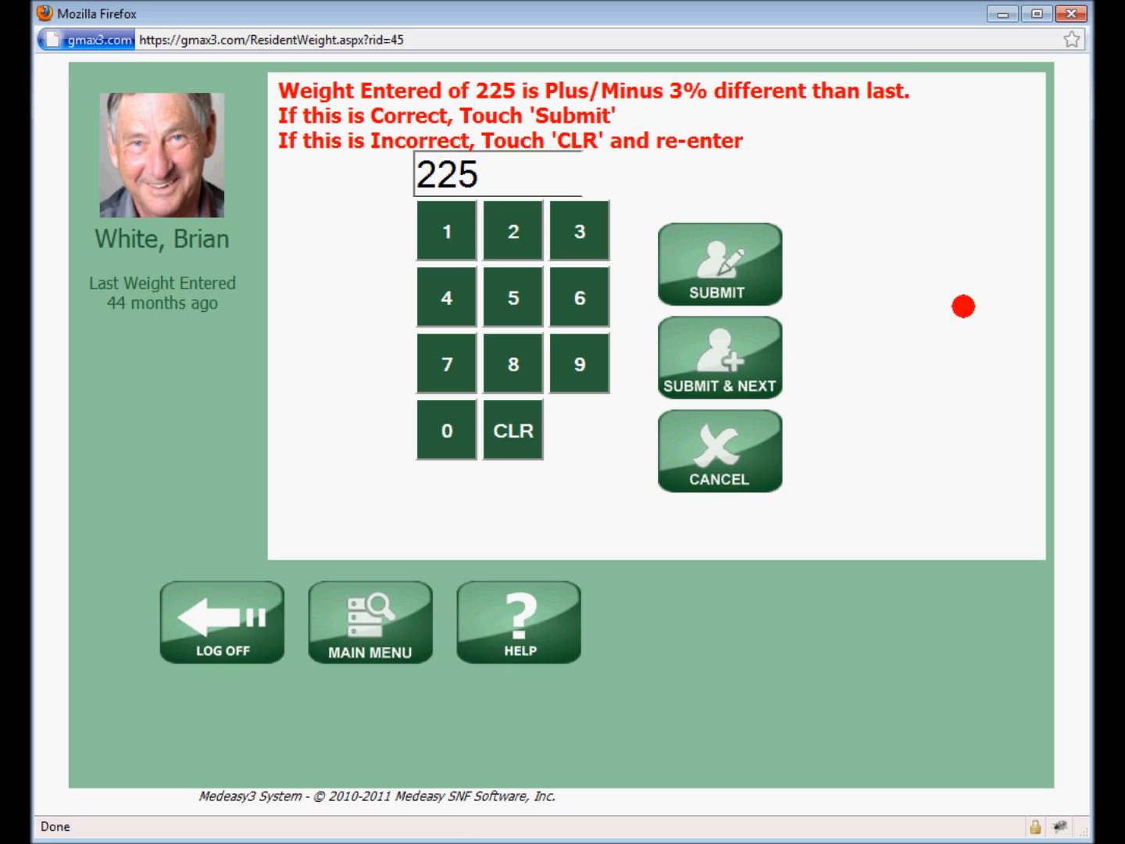
left_click(719, 258)
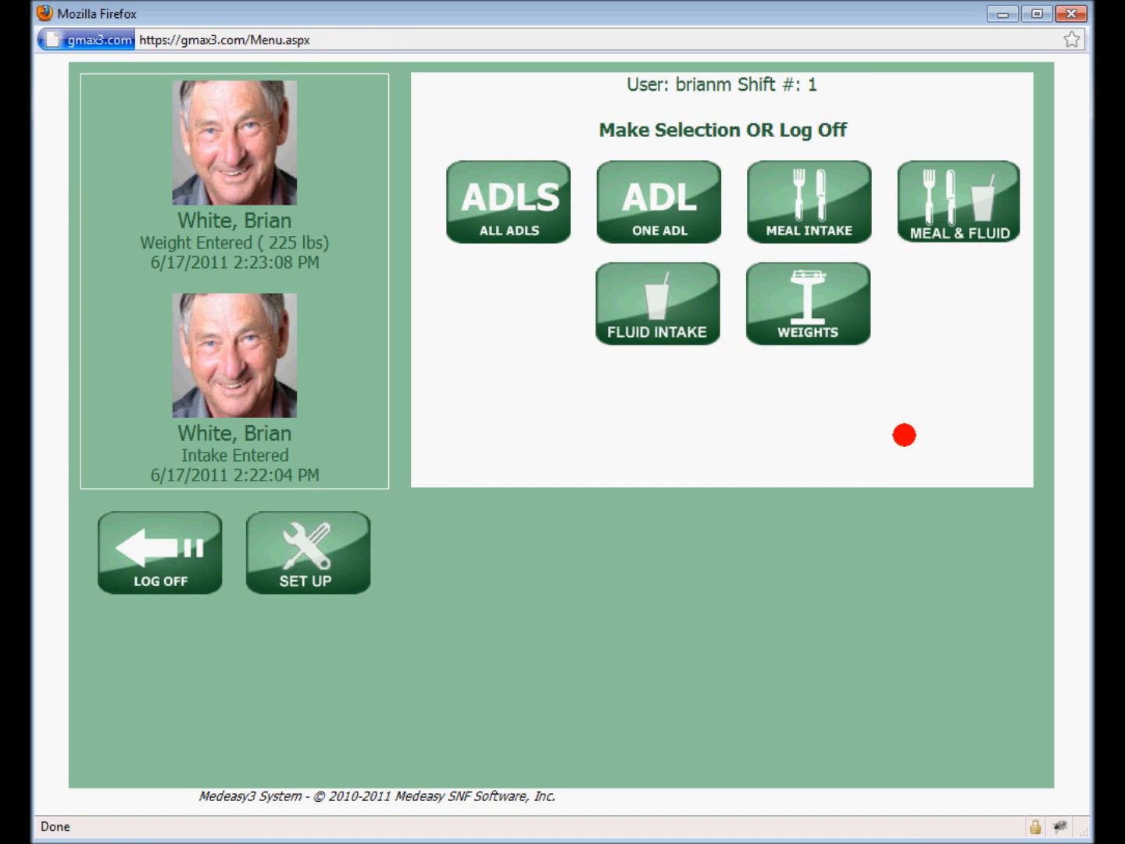
Check when the same resident's weight was last entered, using the list of all residents, and cancel the weight entry
left_click(817, 296)
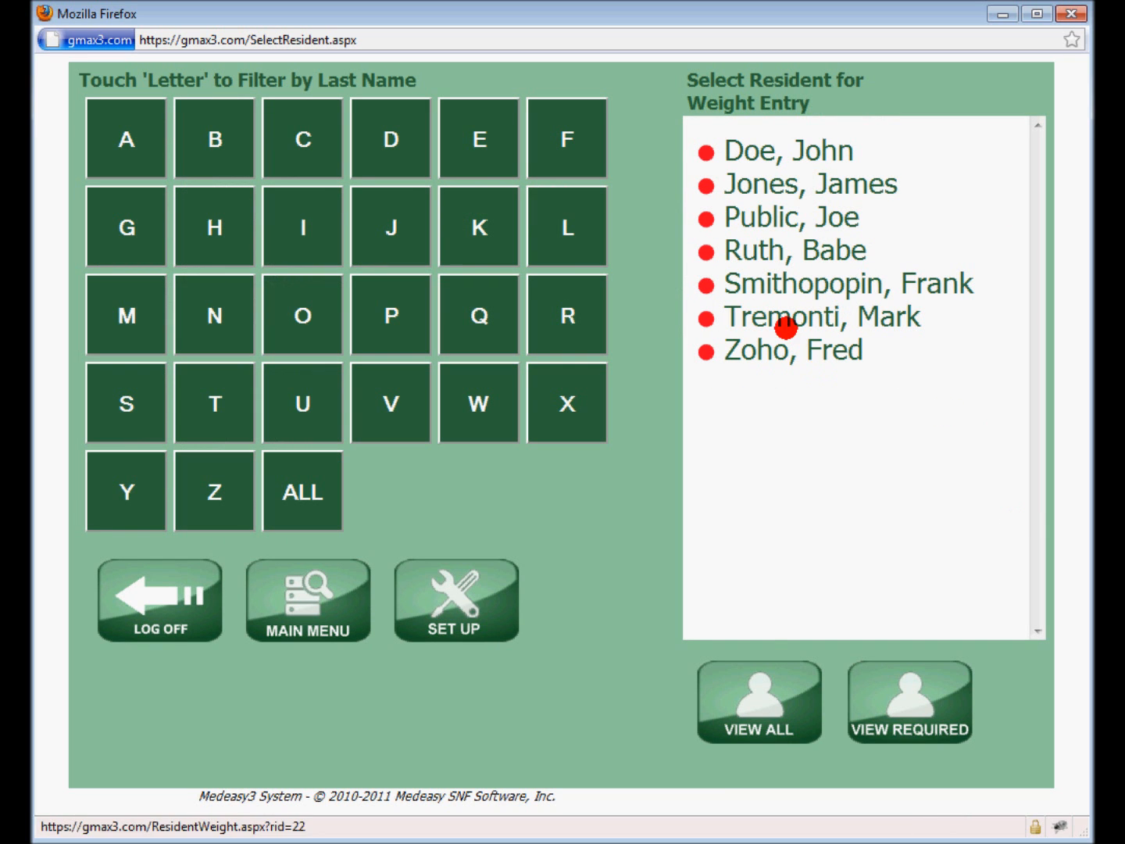
left_click(765, 700)
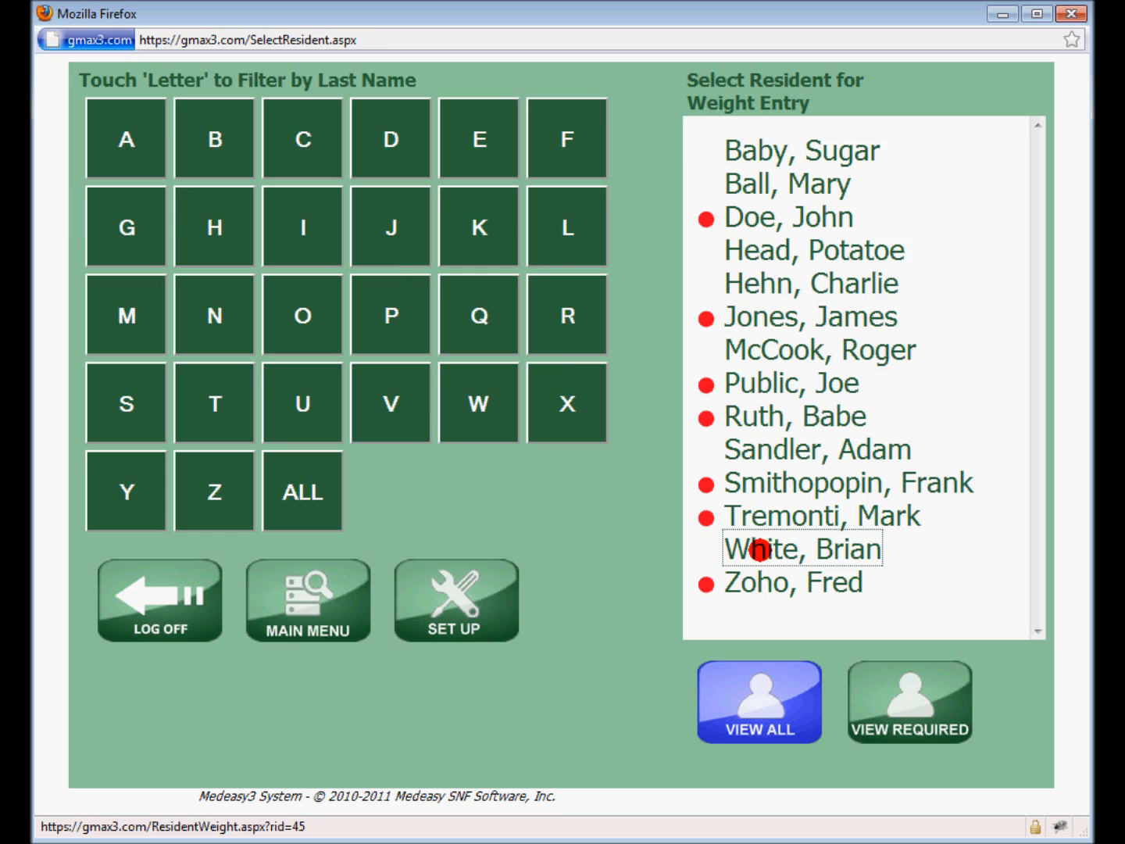
left_click(759, 547)
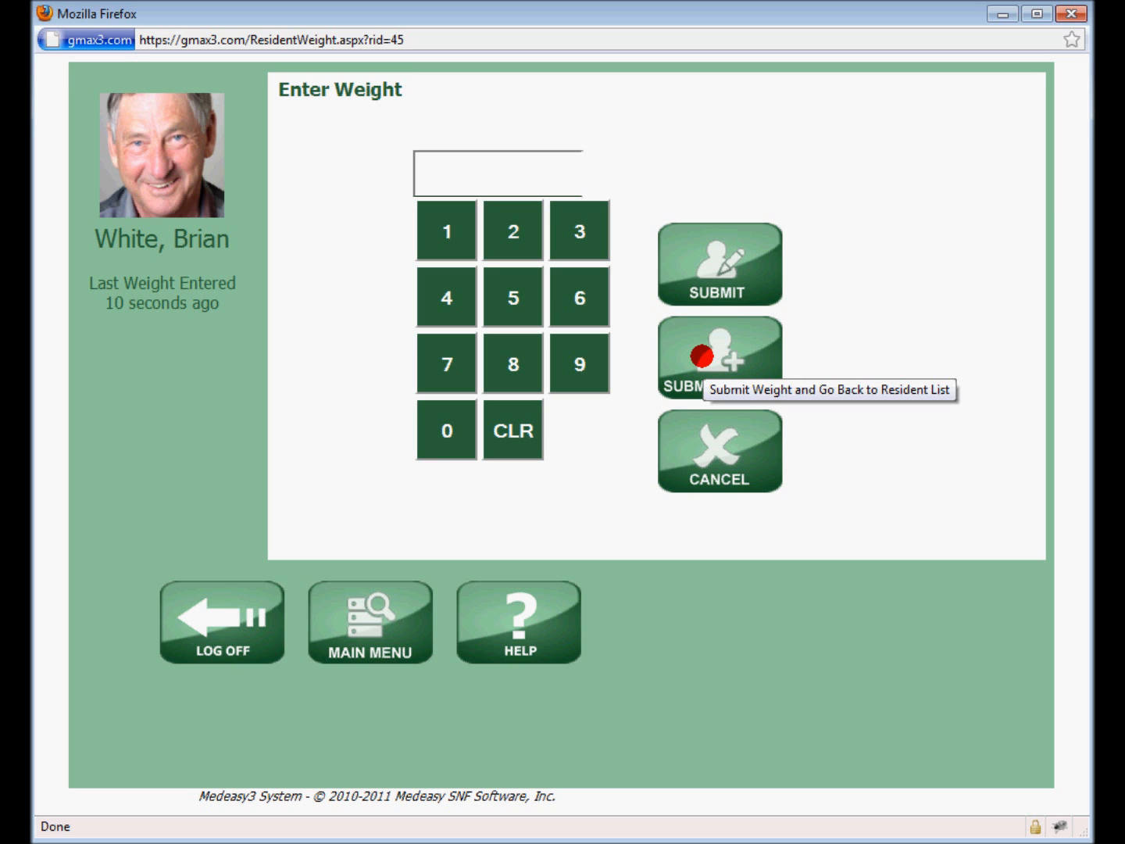
left_click(706, 456)
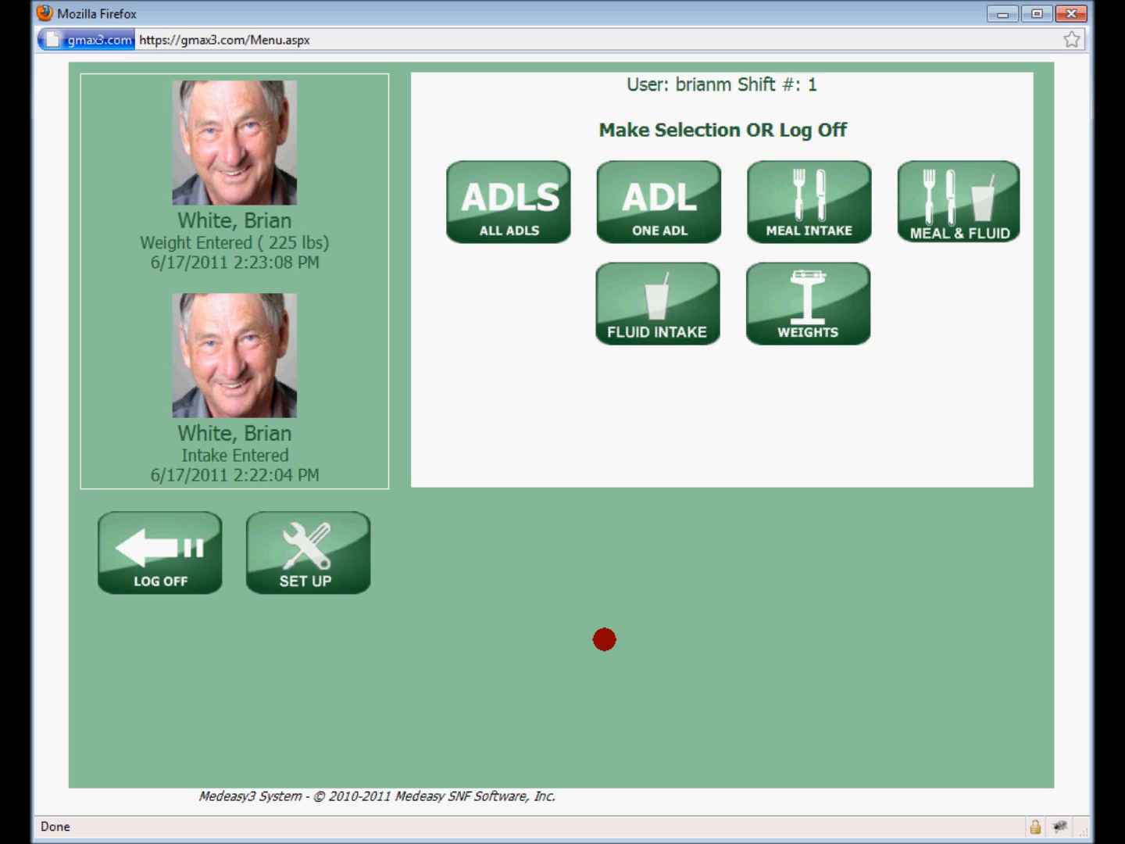
Log off from the charting system
left_click(149, 545)
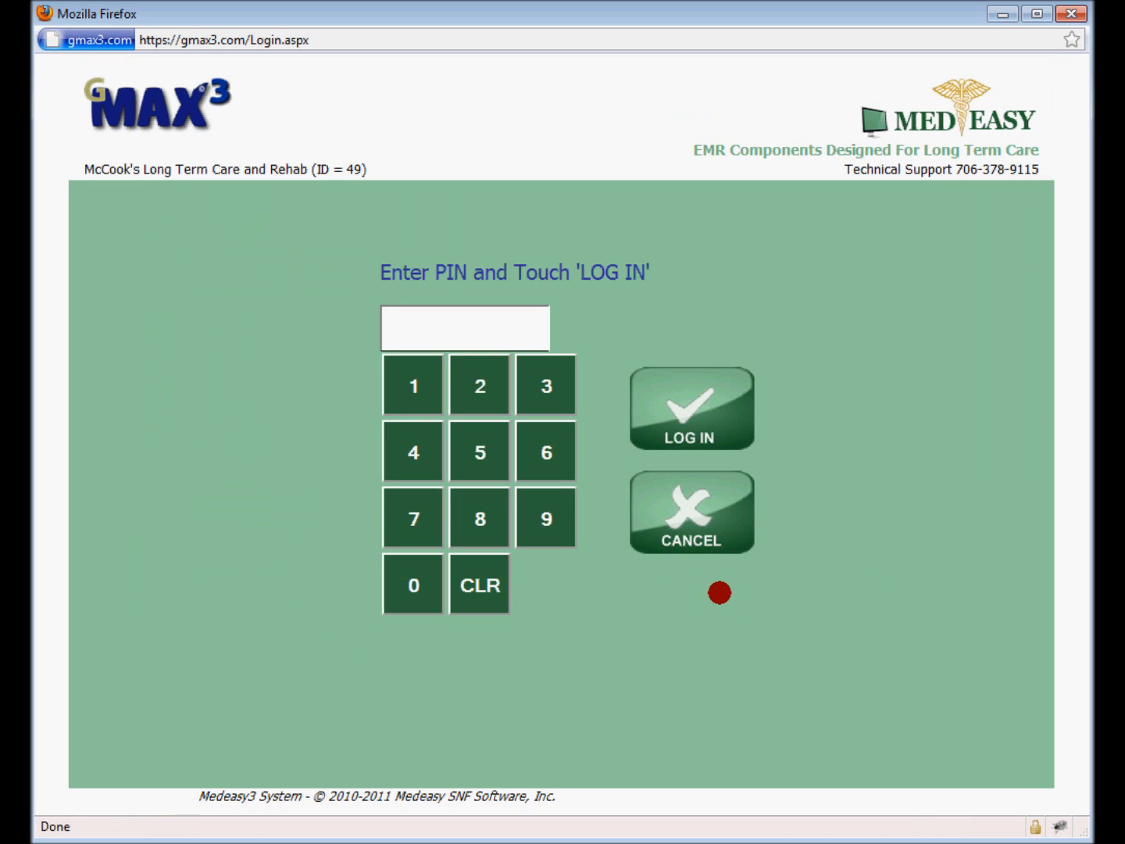